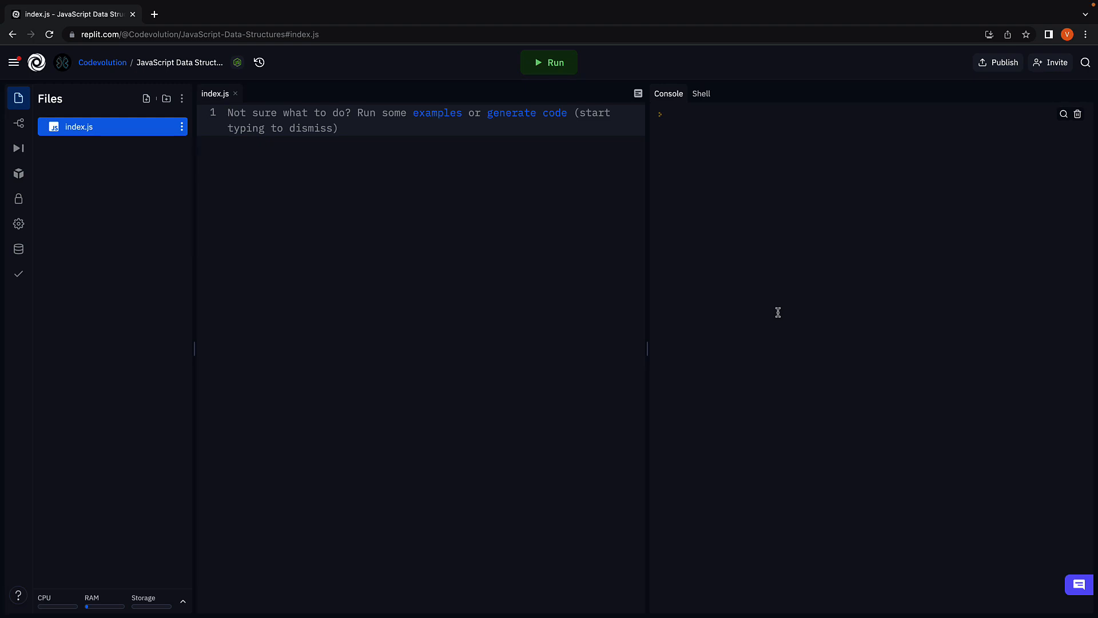
pyautogui.write('class Has')
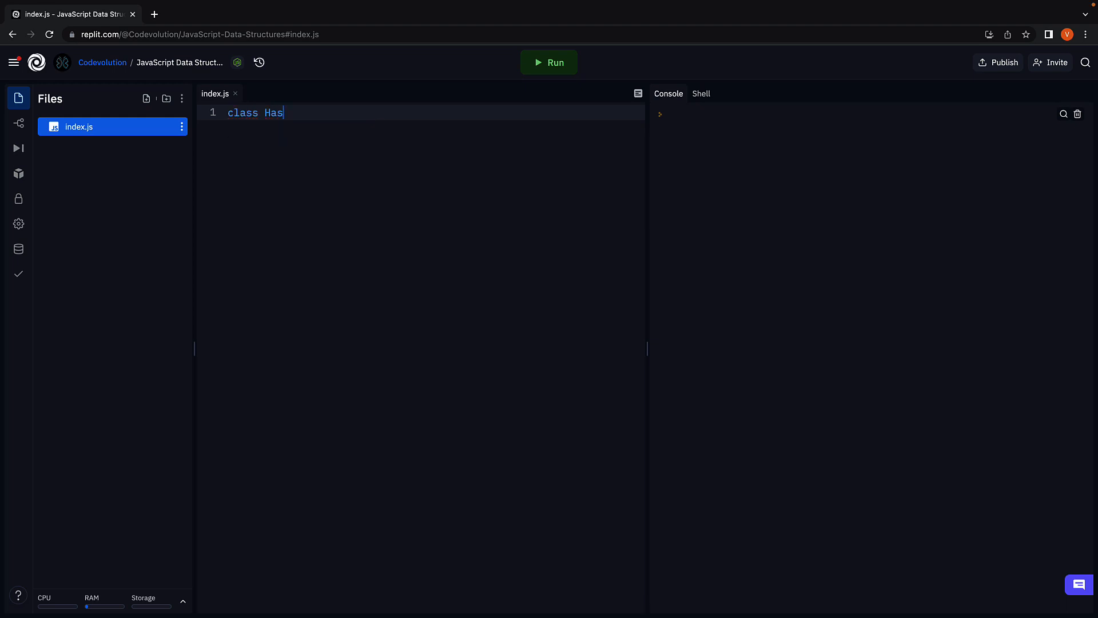
pyautogui.write('hTable {')
# Write class HashTable with constructor(size) storing this.table = new Array(size) and this.size.
pyautogui.press('Return')
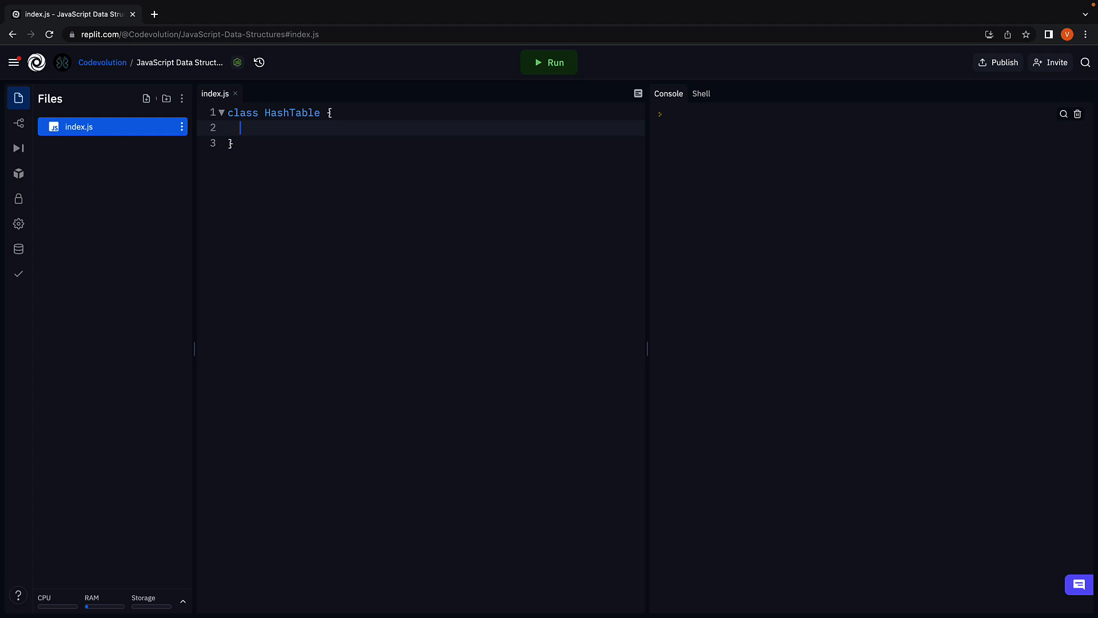
pyautogui.write('con')
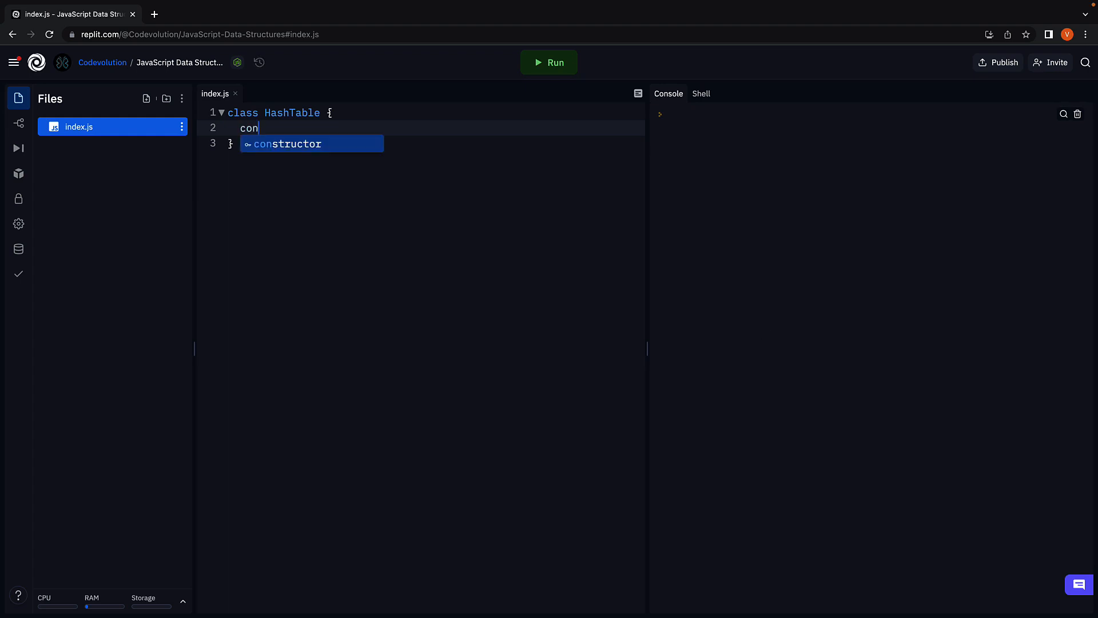
pyautogui.press('Return')
pyautogui.write('() {')
pyautogui.press('Return')
pyautogui.press('Up')
pyautogui.press('End')
pyautogui.press('Left')
pyautogui.press('Left')
pyautogui.press('Left')
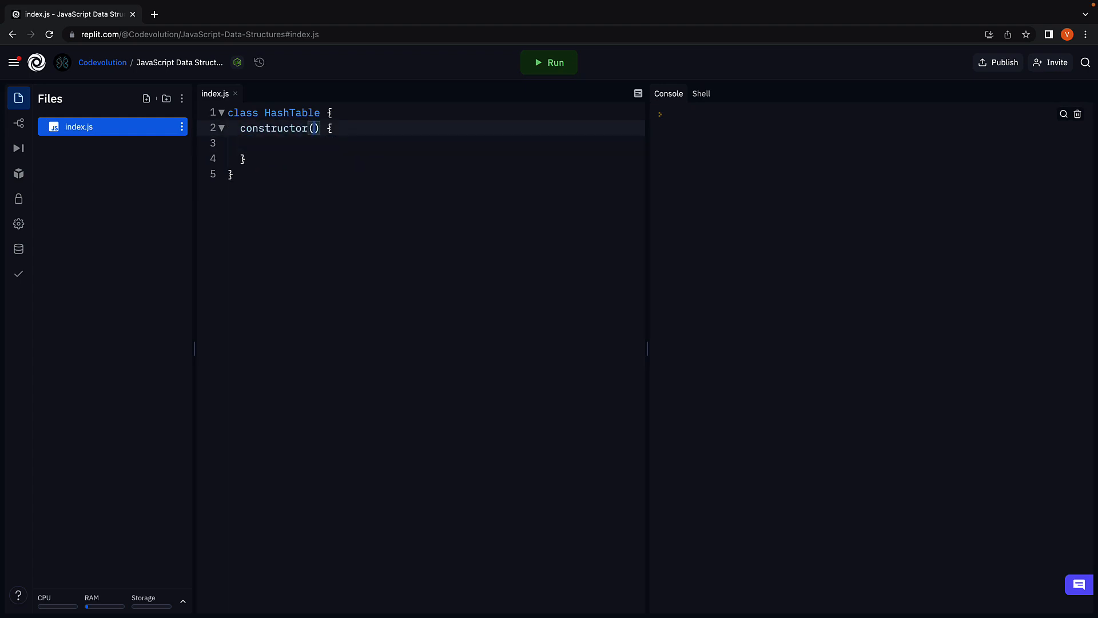
pyautogui.write('size')
pyautogui.press('Down')
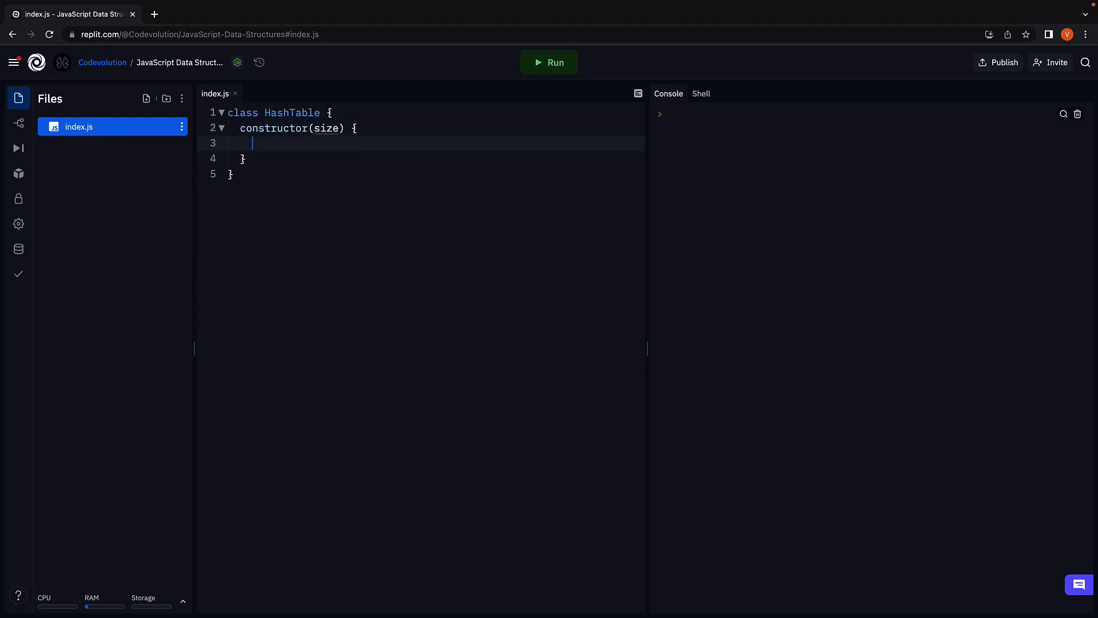
pyautogui.write('this.')
pyautogui.write('table = new Arra')
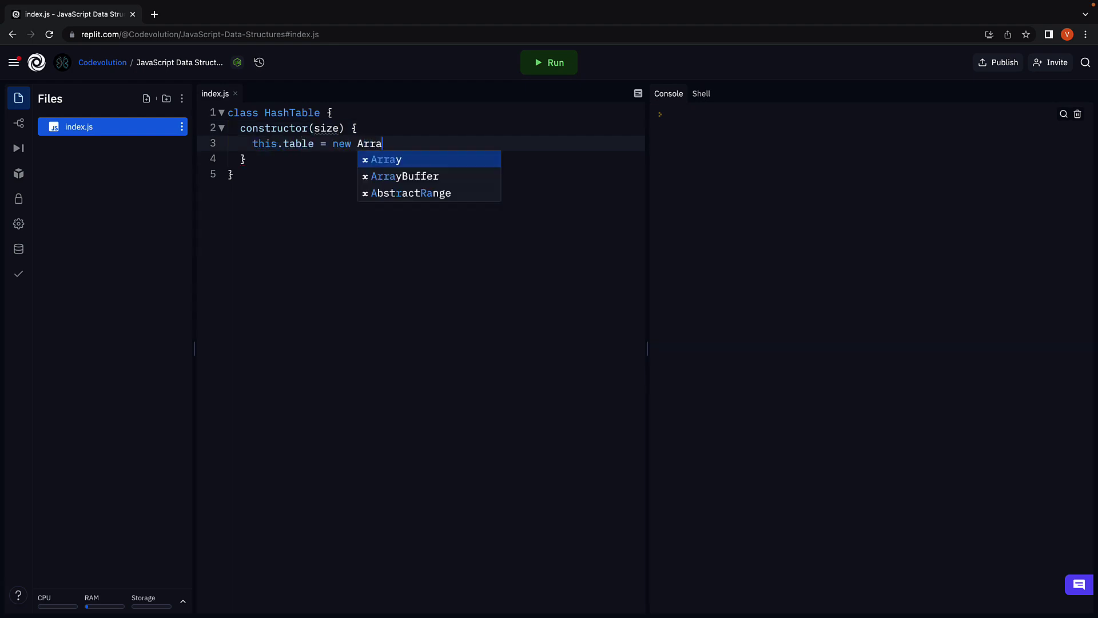
pyautogui.write('y(size')
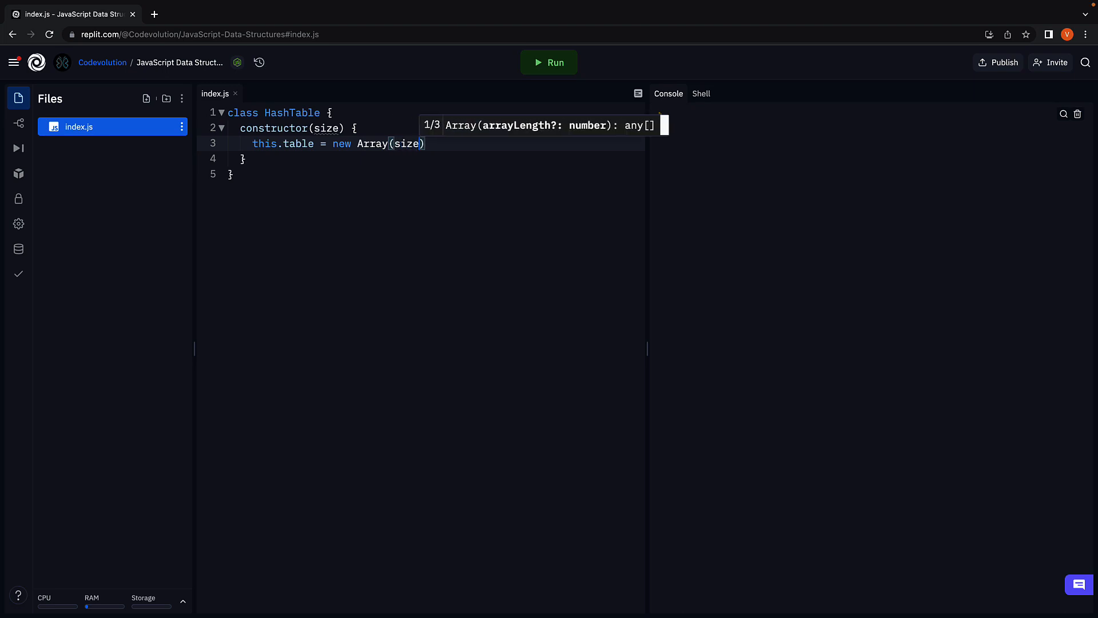
pyautogui.press('Right')
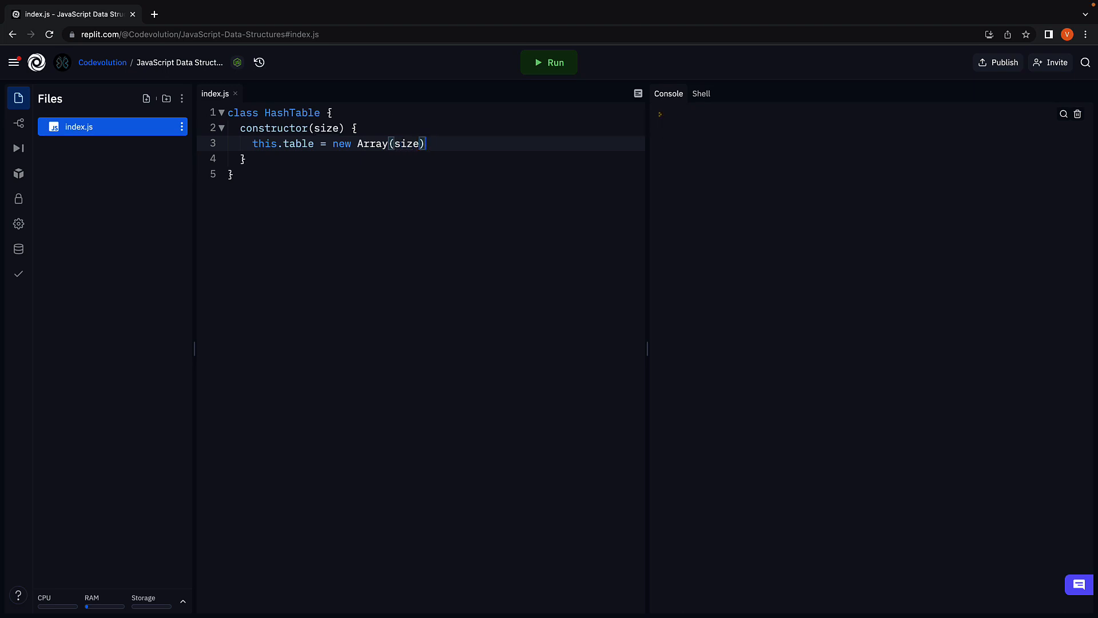
pyautogui.press('Return')
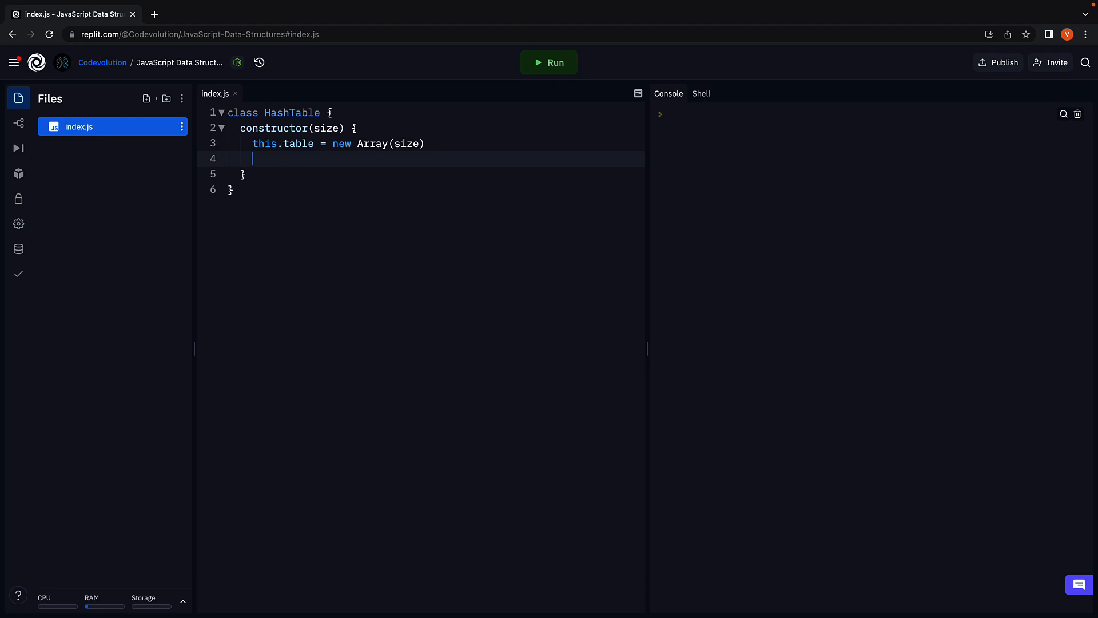
pyautogui.write('this.siz')
pyautogui.write('e = size')
# Create the instance const table = new HashTable(50) below the class.
pyautogui.press('Down')
pyautogui.press('Down')
pyautogui.press('Return')
pyautogui.press('Return')
pyautogui.write('con')
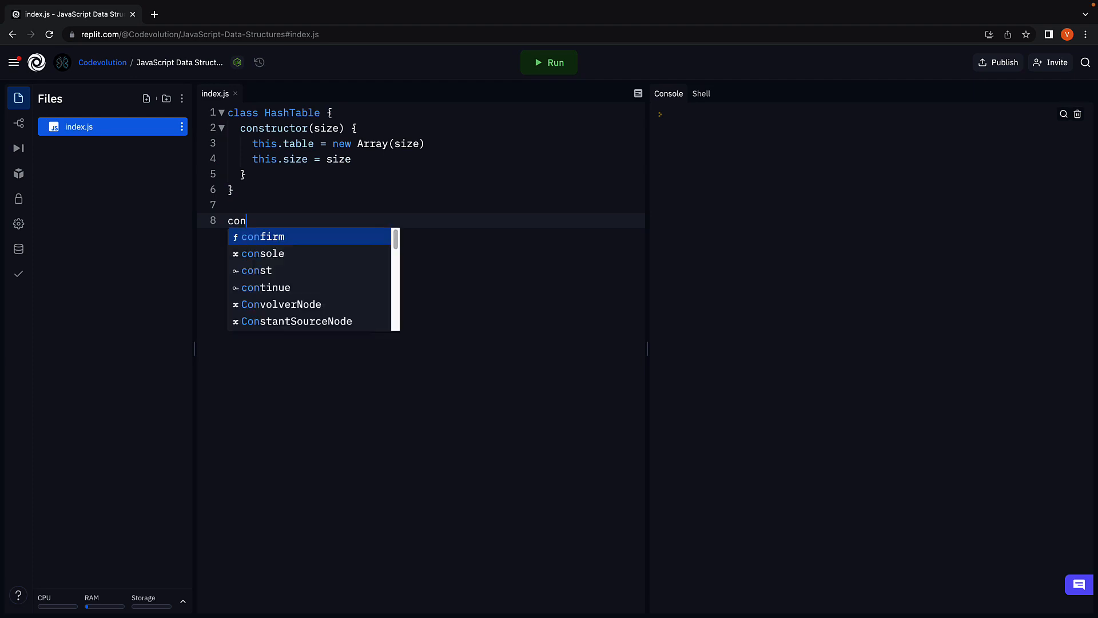
pyautogui.write('st table = ')
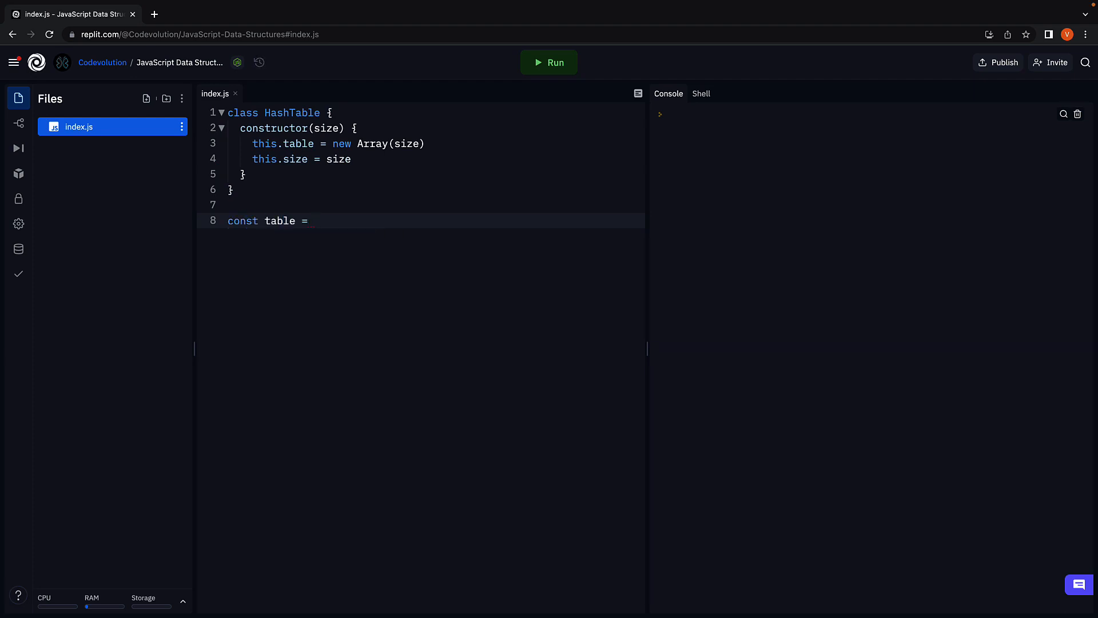
pyautogui.write('new Hash')
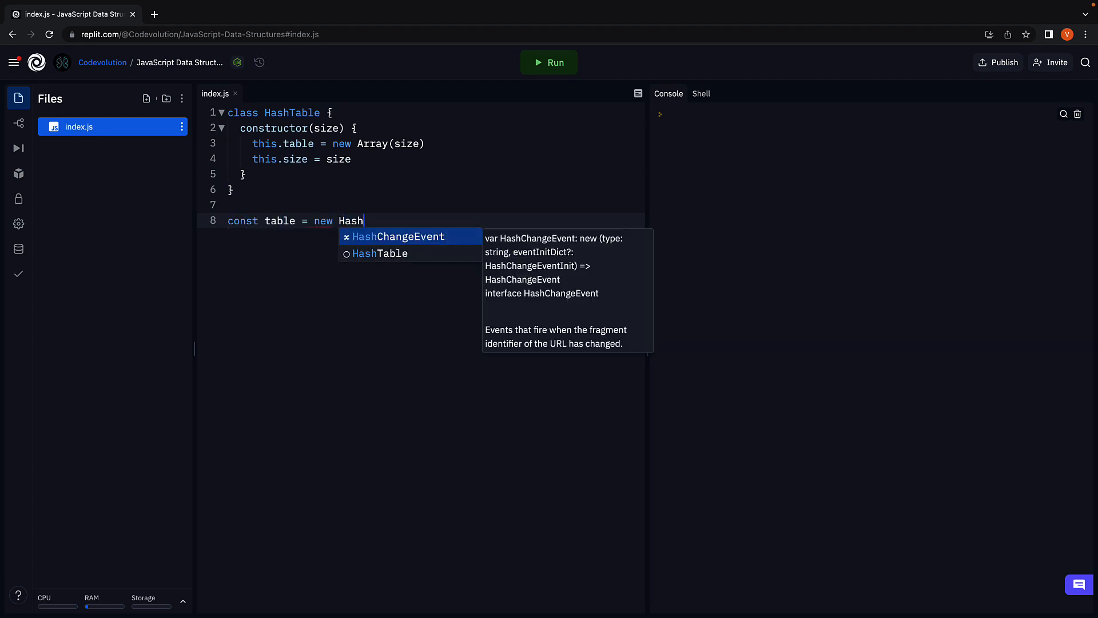
pyautogui.press('Down')
pyautogui.press('Return')
pyautogui.write('(')
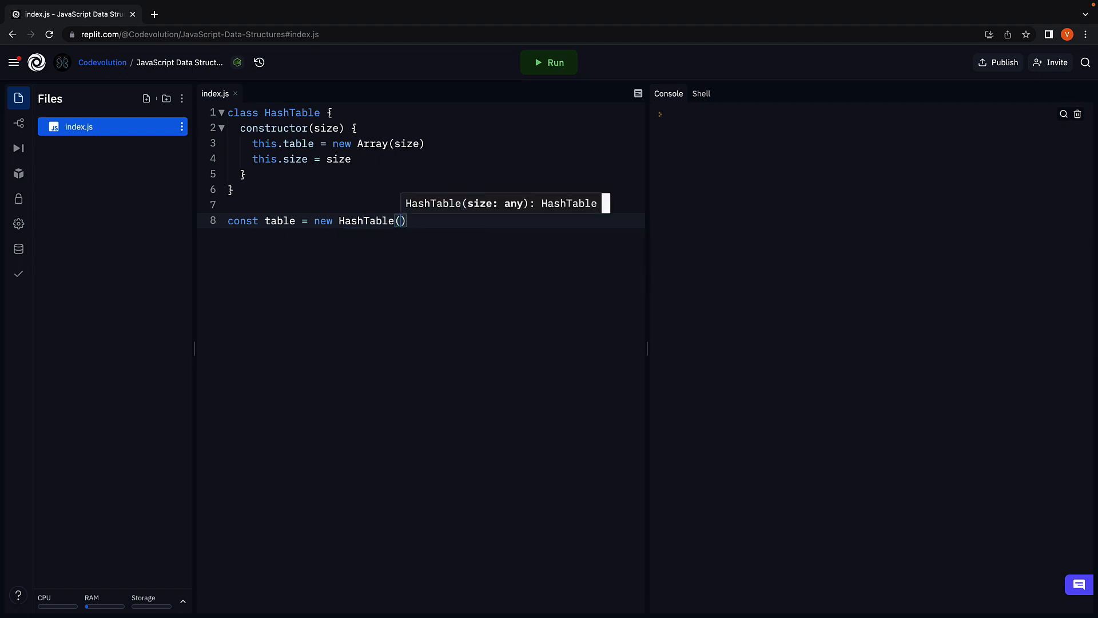
pyautogui.write('50')
pyautogui.press('Right')
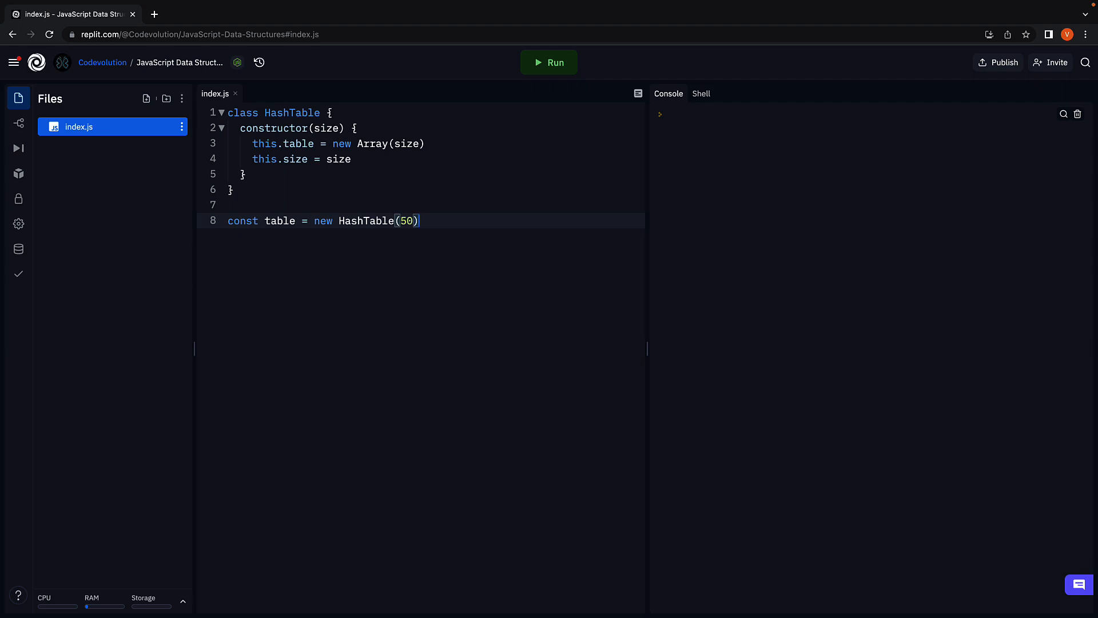
# Add a hash(key) method header after the constructor and begin declaring let total inside it.
pyautogui.press('Up')
pyautogui.press('Up')
pyautogui.press('Up')
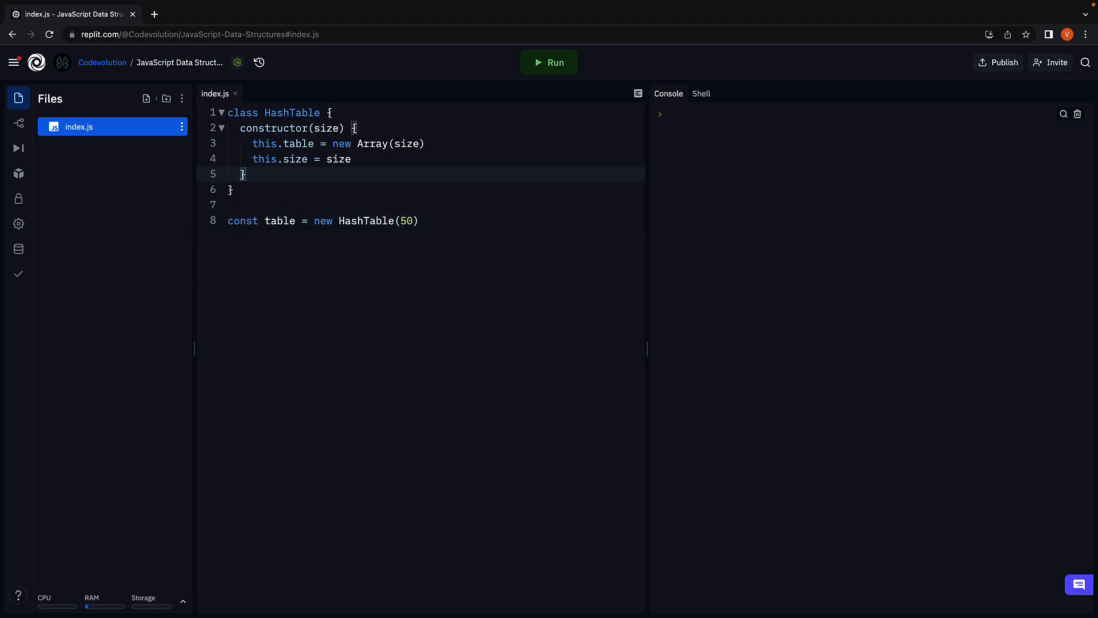
pyautogui.press('Return')
pyautogui.press('Return')
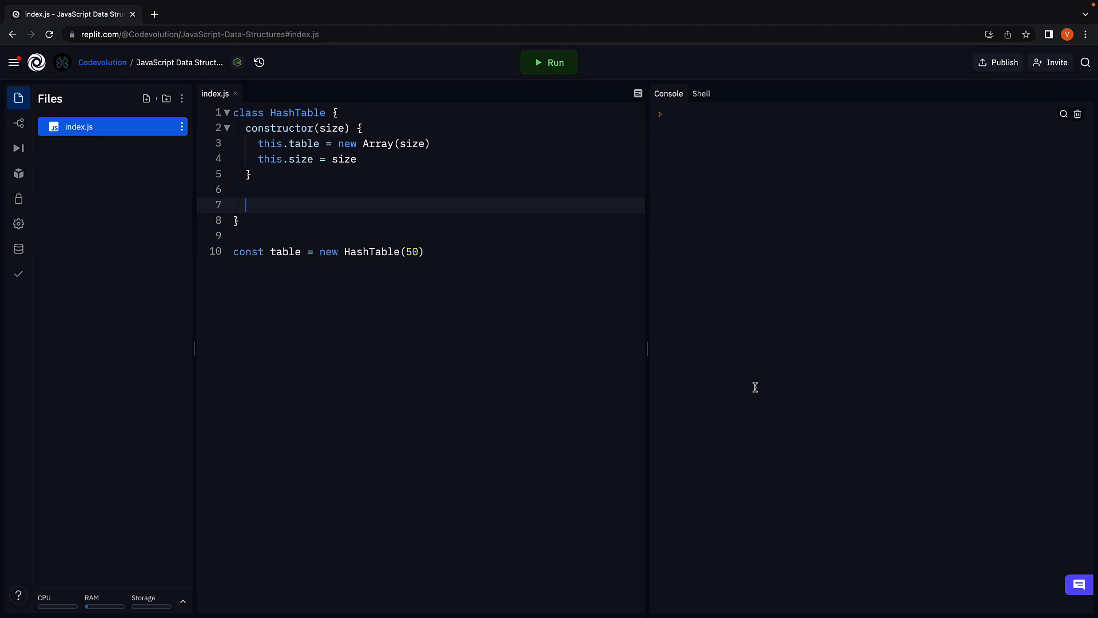
pyautogui.write('hash')
pyautogui.write('(key')
pyautogui.write(') {')
pyautogui.press('Return')
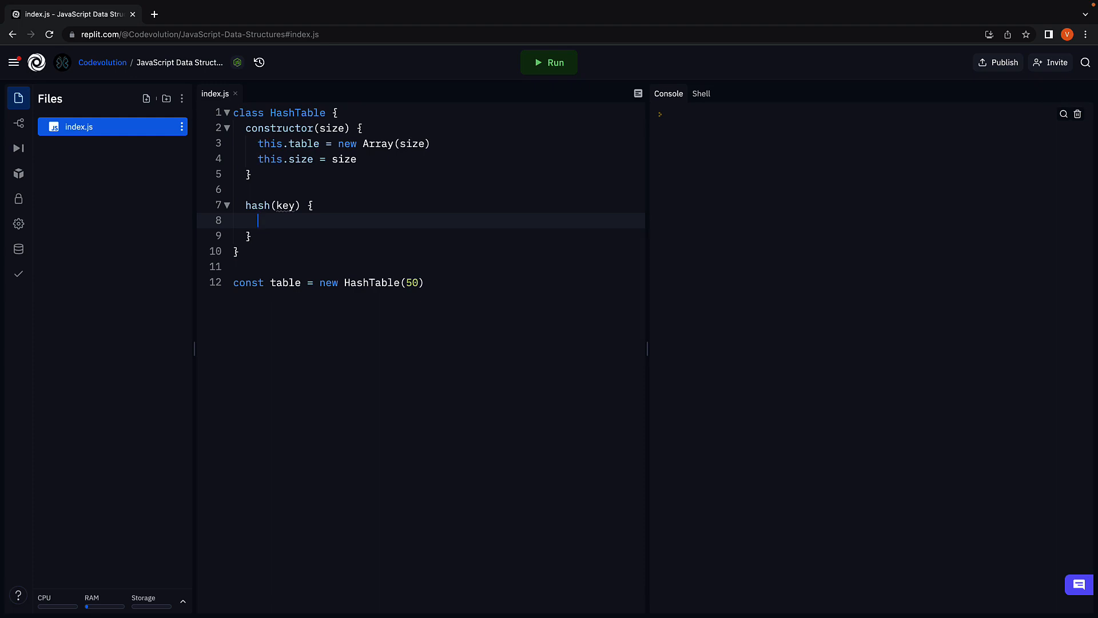
pyautogui.write('let tot')
pyautogui.write('al = 0')
# Write a for loop over key.length adding total += key.charCodeAt(i).
pyautogui.press('Return')
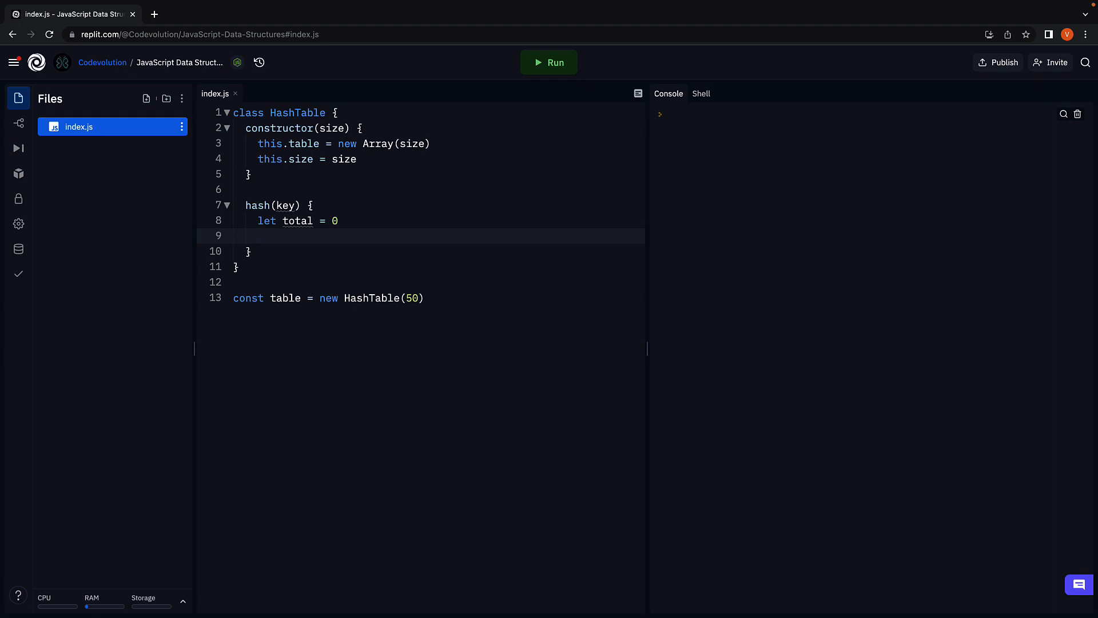
pyautogui.write('for(')
pyautogui.write('let i = ')
pyautogui.write('0l i < ')
pyautogui.write('key.leng')
pyautogui.write('th')
pyautogui.press('Left')
pyautogui.press('Left')
pyautogui.press('Left')
pyautogui.press('BackSpace')
pyautogui.write(';')
pyautogui.press('Right')
pyautogui.press('Right')
pyautogui.press('Right')
pyautogui.write('; ')
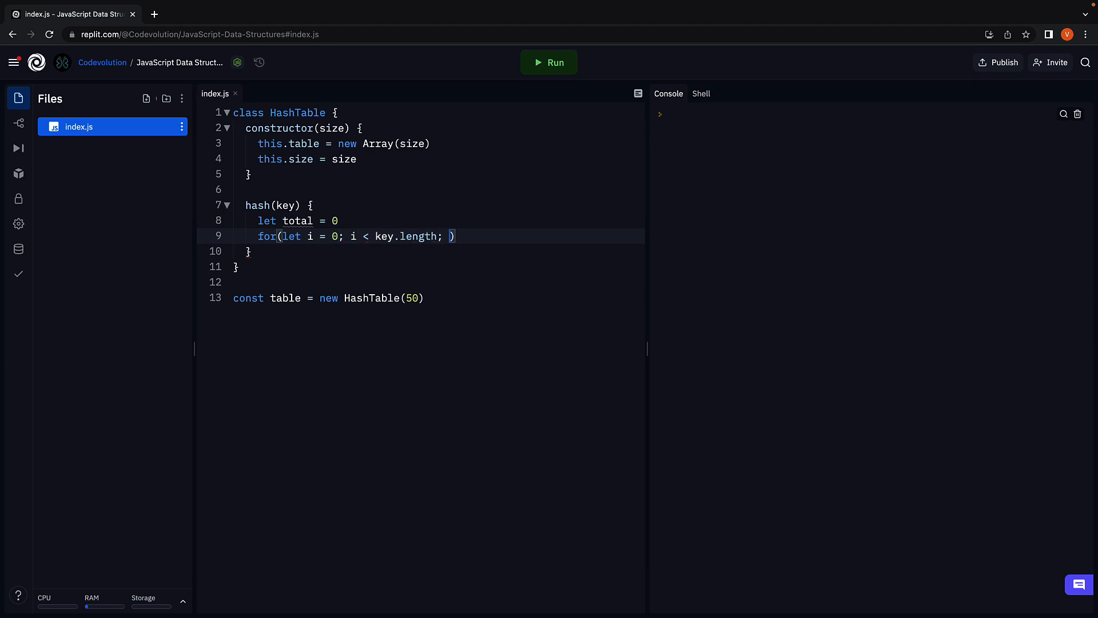
pyautogui.write('i++')
pyautogui.press('Right')
pyautogui.write('{')
pyautogui.press('Return')
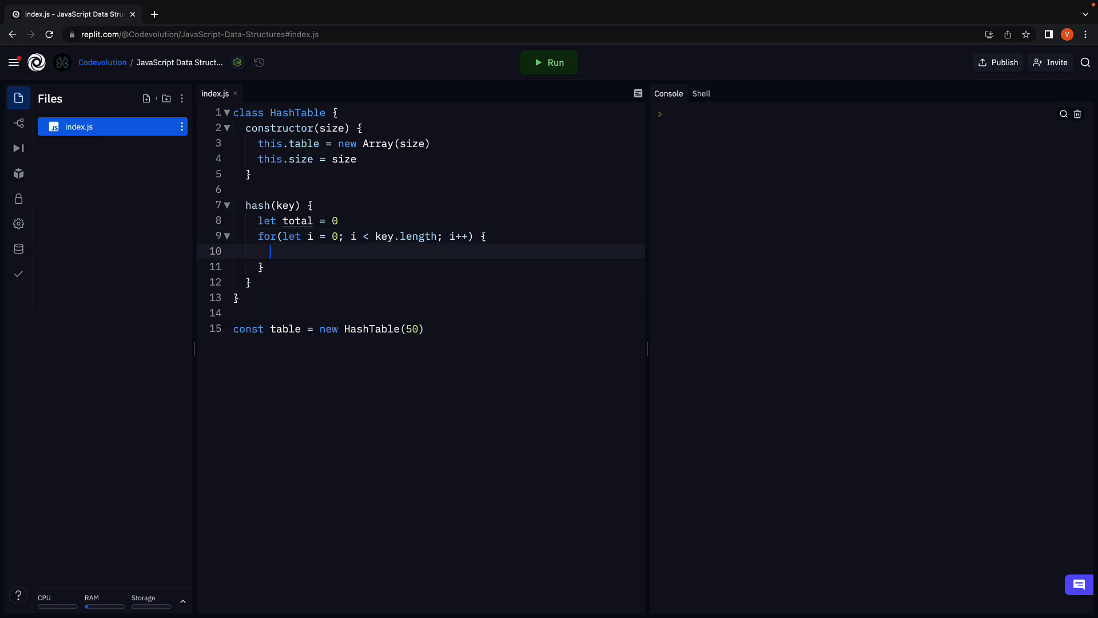
pyautogui.write('total ')
pyautogui.write('+=')
pyautogui.write(' key.ch')
pyautogui.write('arCodeAt(')
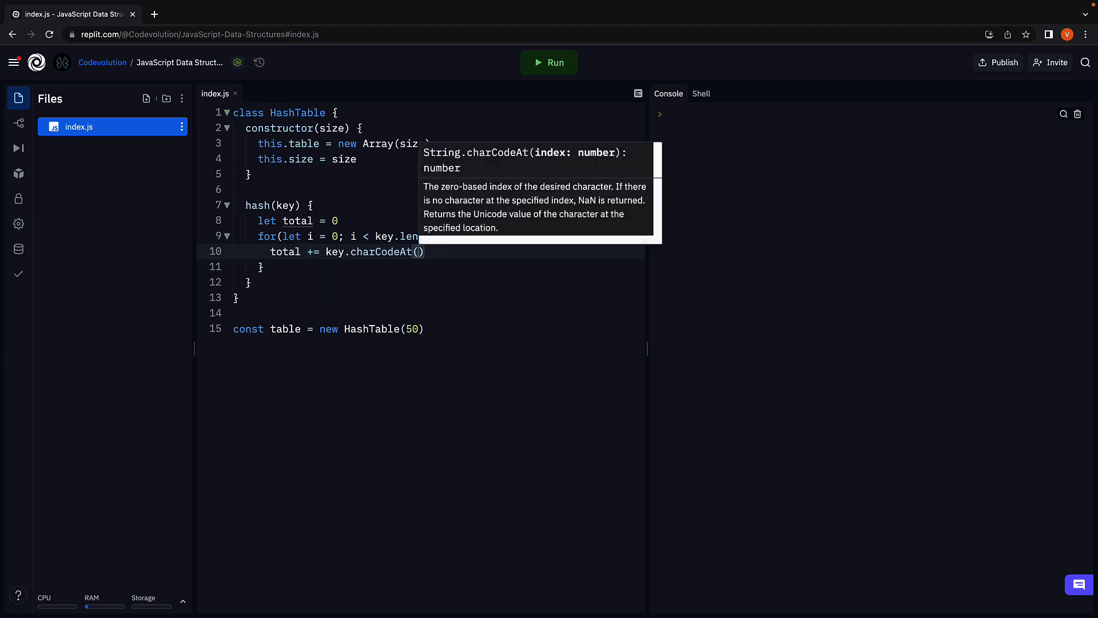
pyautogui.write('i)')
pyautogui.press('Down')
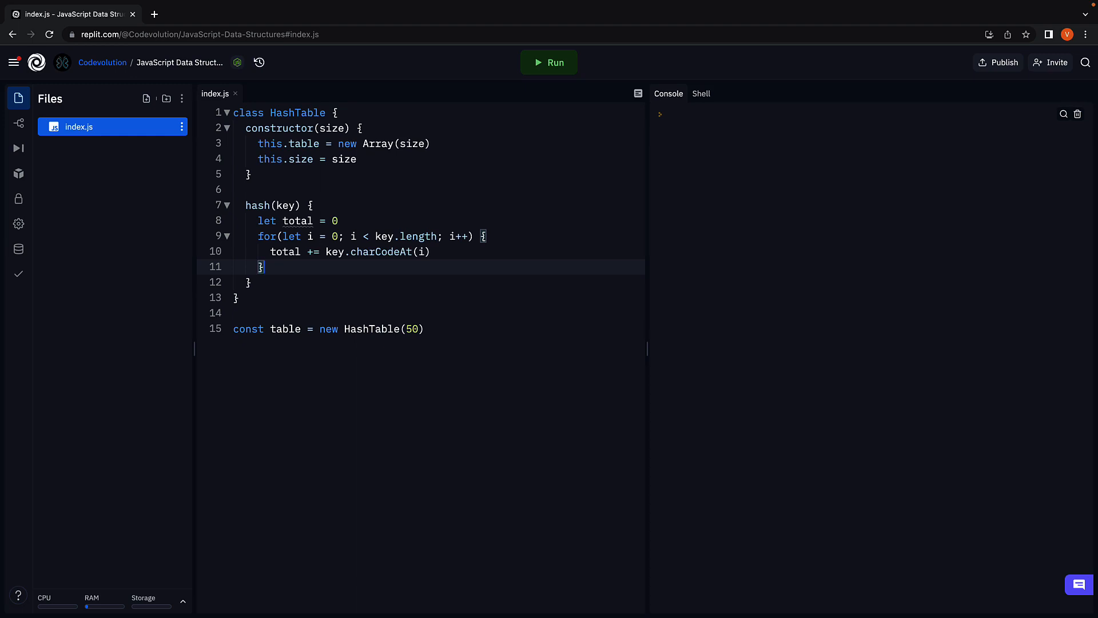
# Return total % this.size from hash and leave space for the next method.
pyautogui.press('Return')
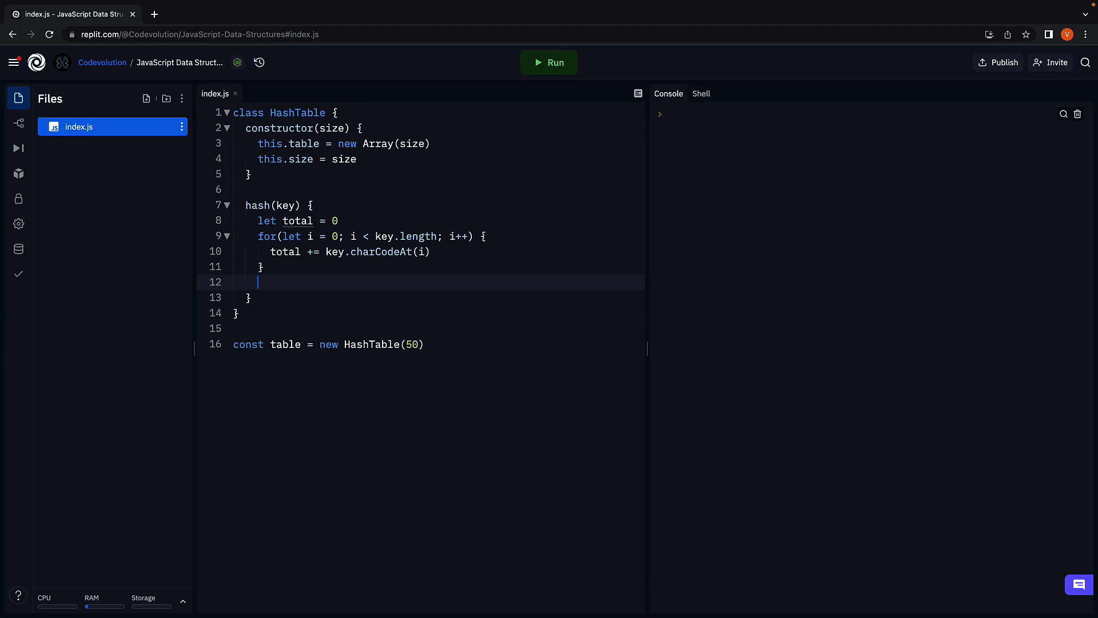
pyautogui.write('return ')
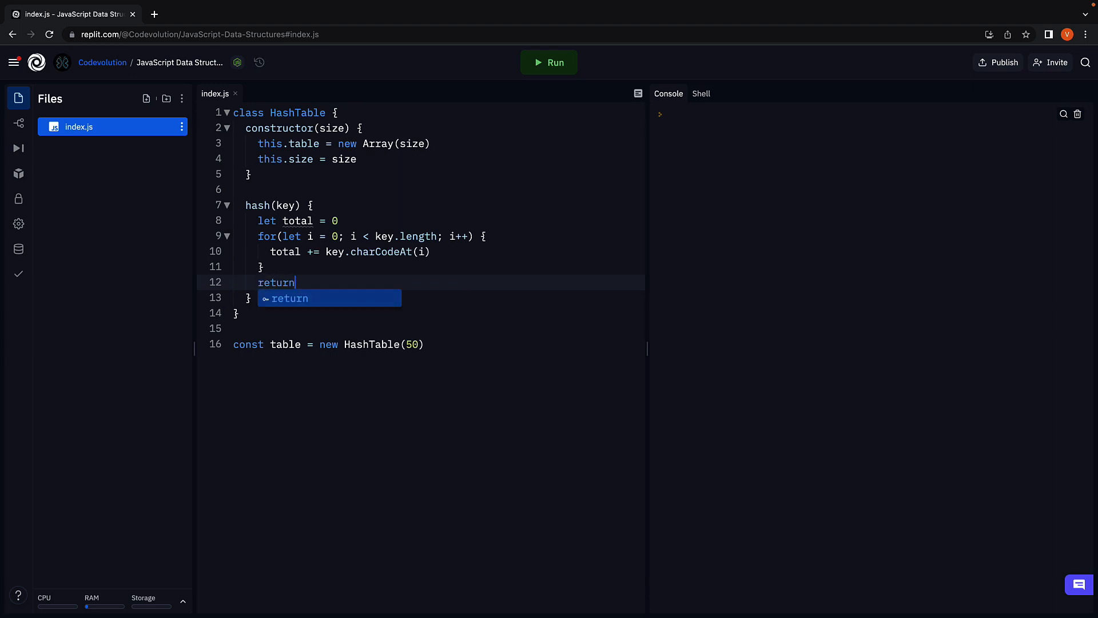
pyautogui.write('total')
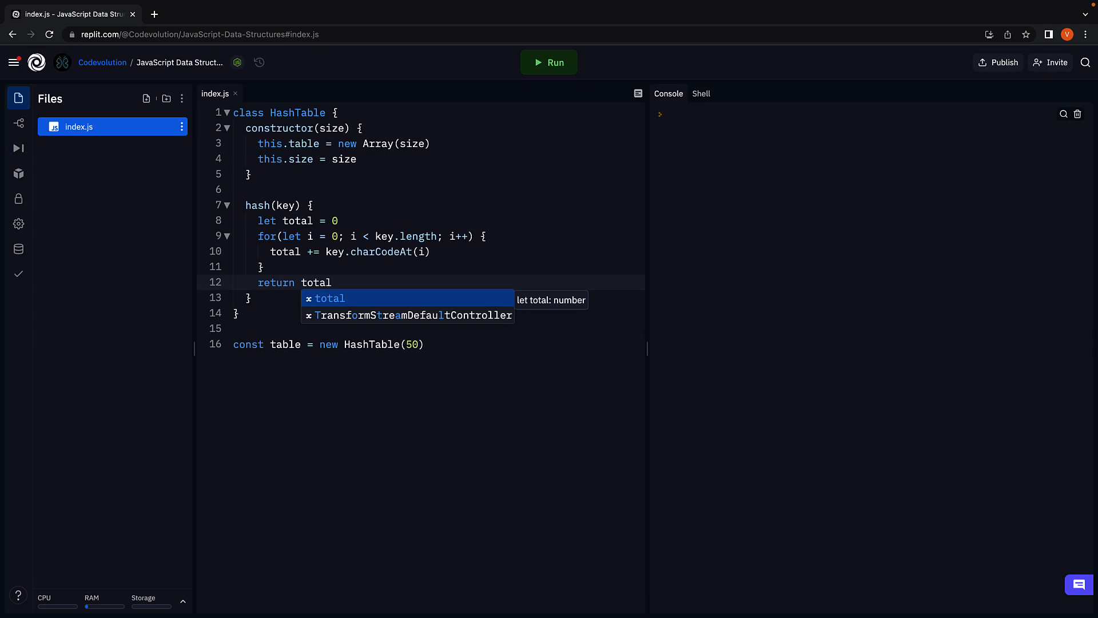
pyautogui.write(' %')
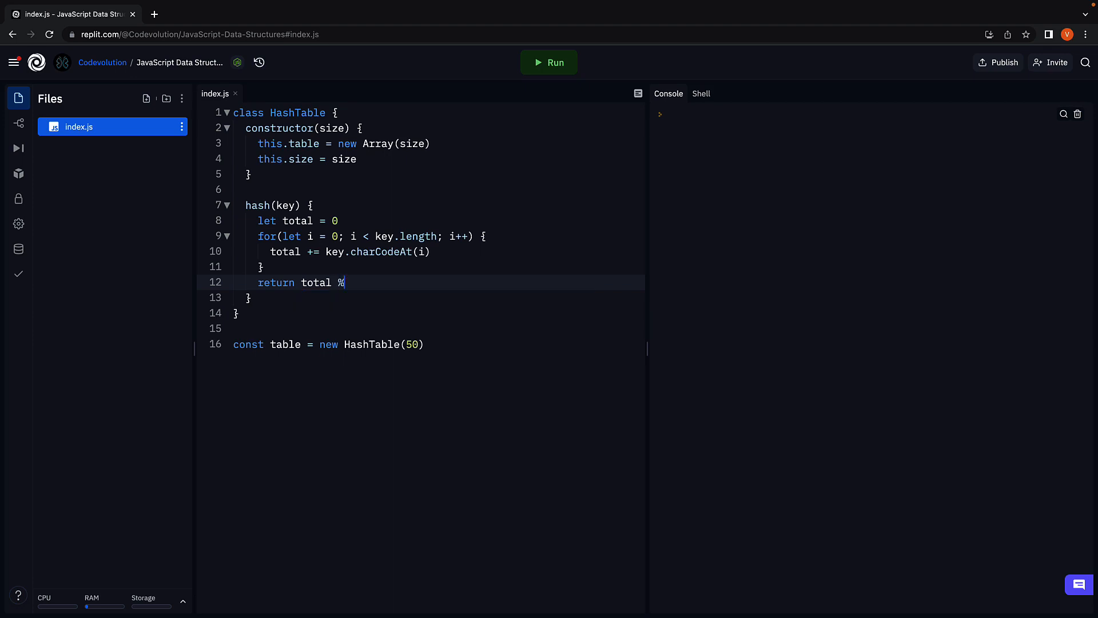
pyautogui.write(' this.size')
pyautogui.press('Escape')
pyautogui.press('Down')
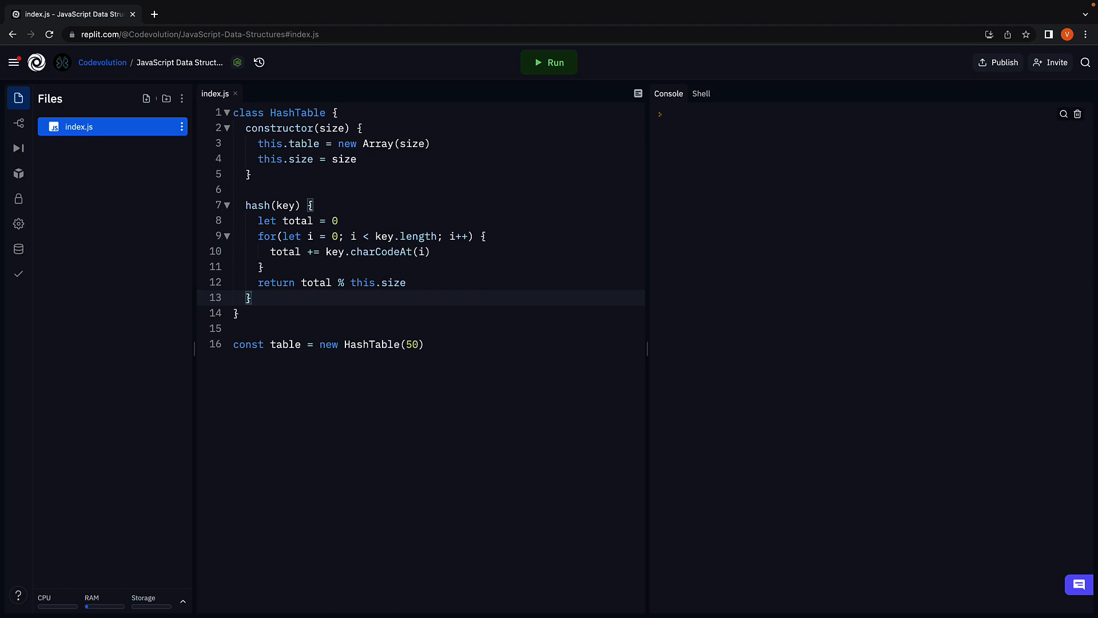
pyautogui.press('Return')
pyautogui.press('Return')
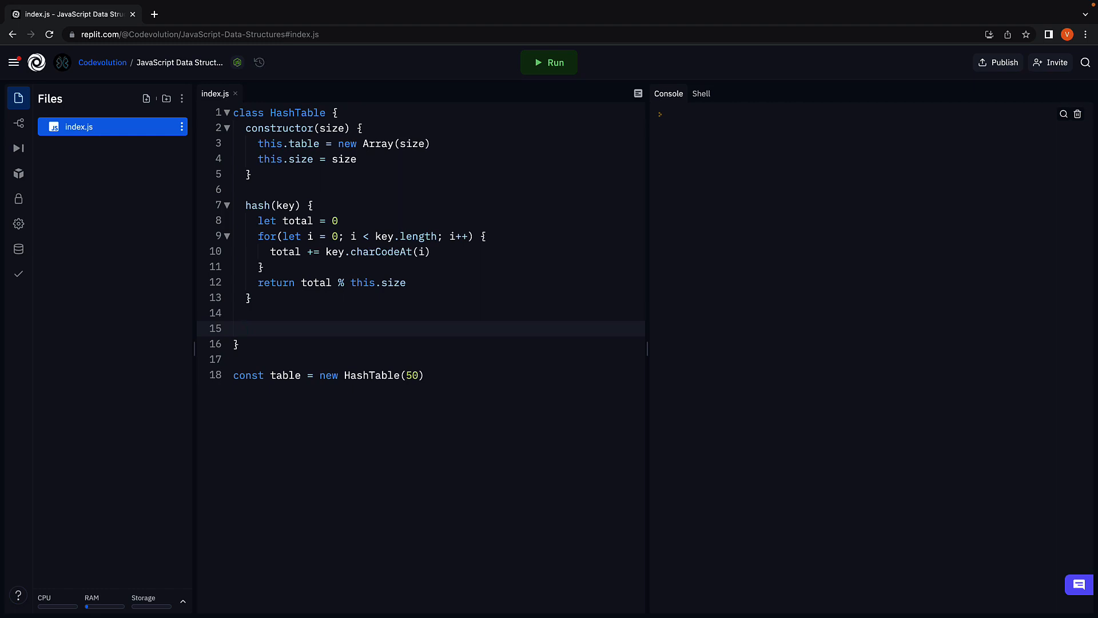
pyautogui.write('s')
pyautogui.write('et(')
pyautogui.write('key, value')
# Write set(key, value) computing const index = this.hash(key) and assigning this.table[index] = value.
pyautogui.press('Right')
pyautogui.write('{')
pyautogui.press('Return')
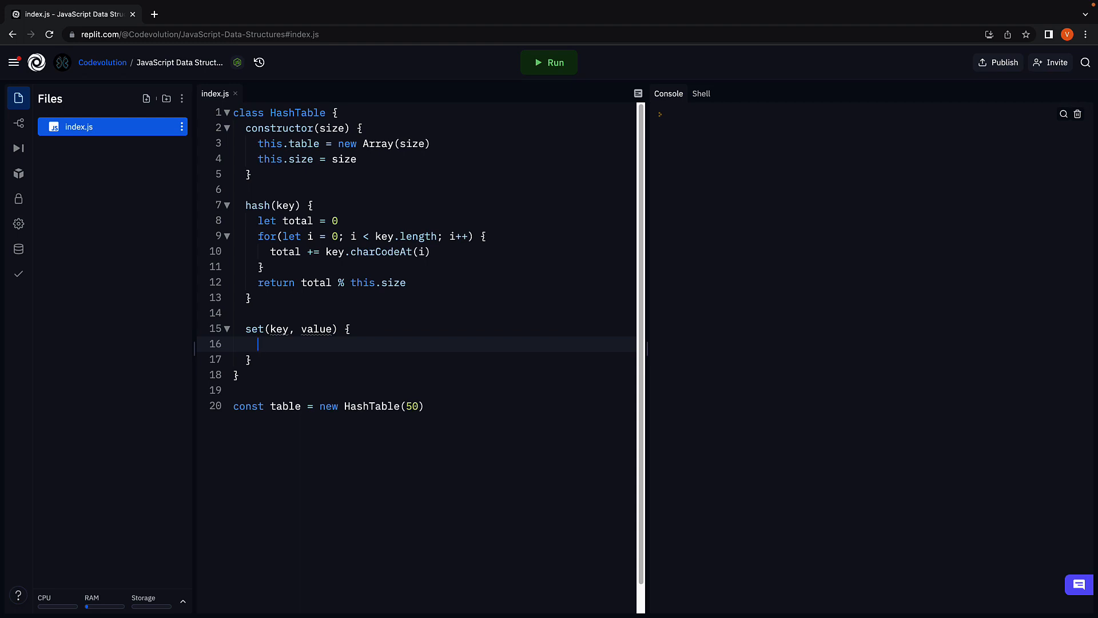
pyautogui.write('const ')
pyautogui.write('index = this')
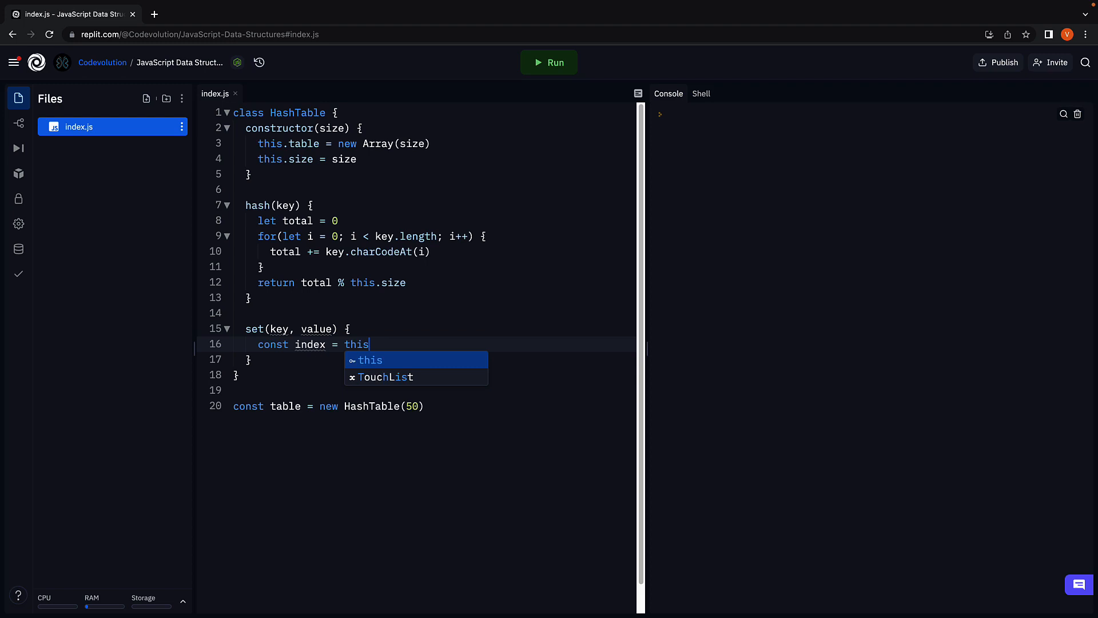
pyautogui.write('.hash')
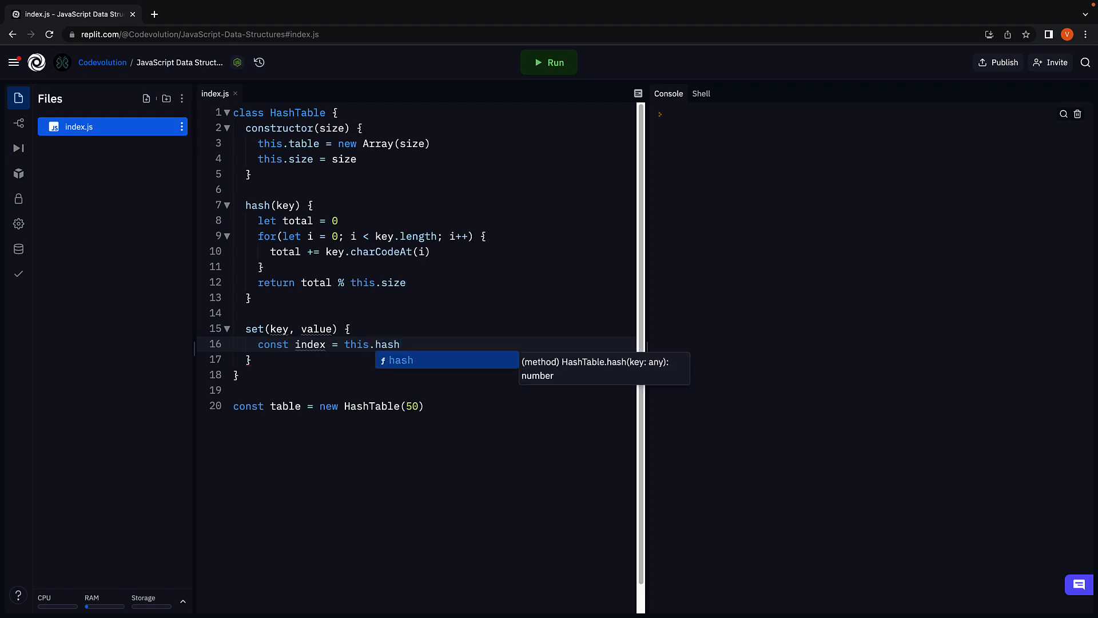
pyautogui.write('(key)')
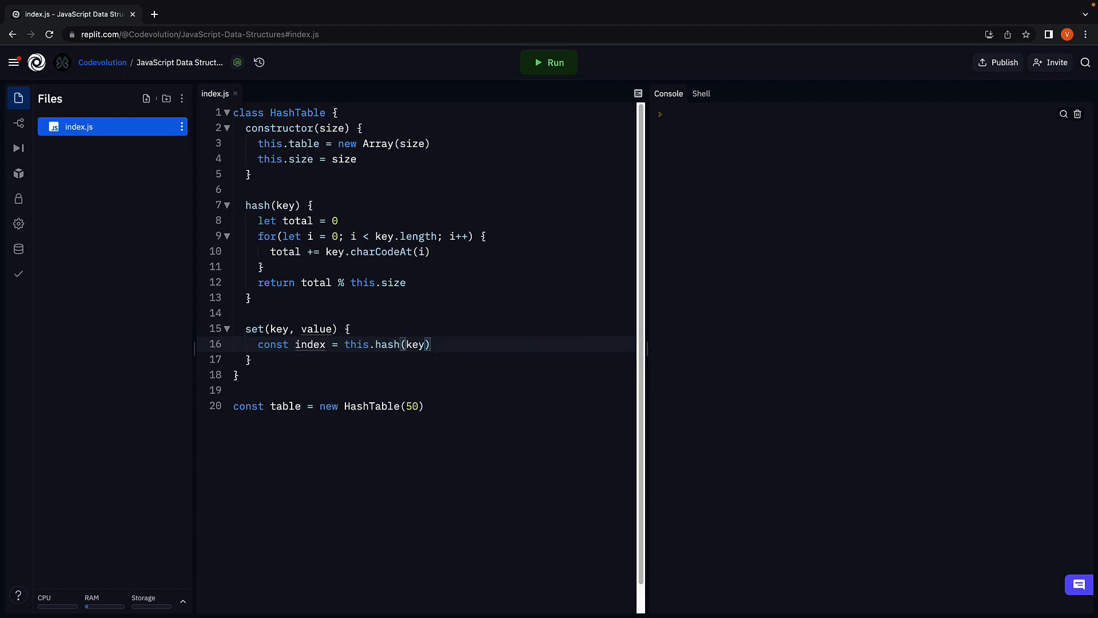
pyautogui.press('Return')
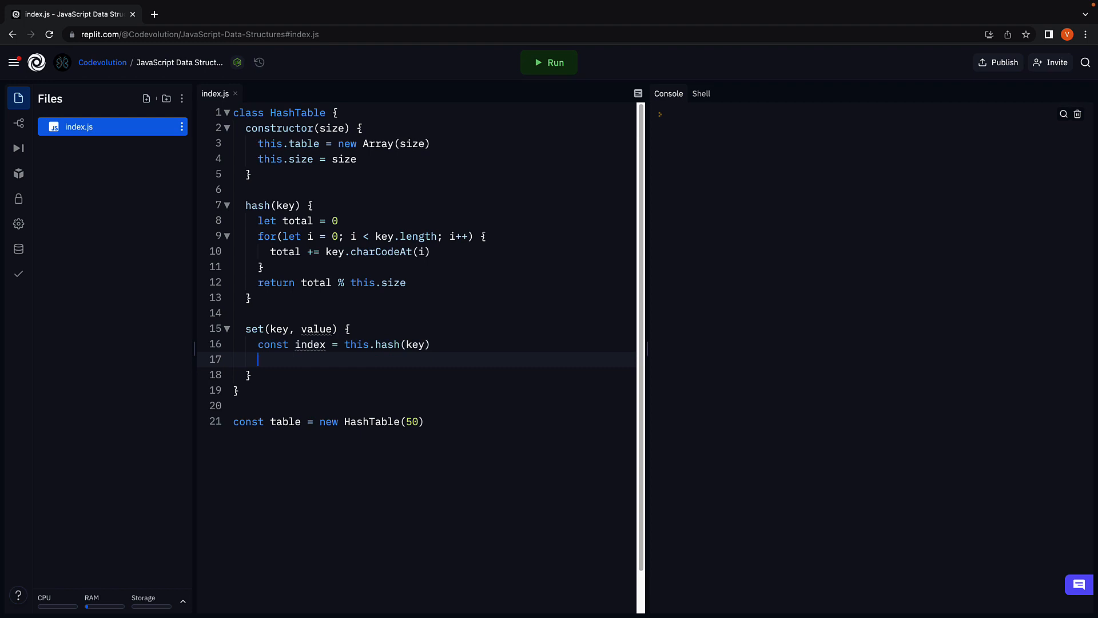
pyautogui.write('this.ta')
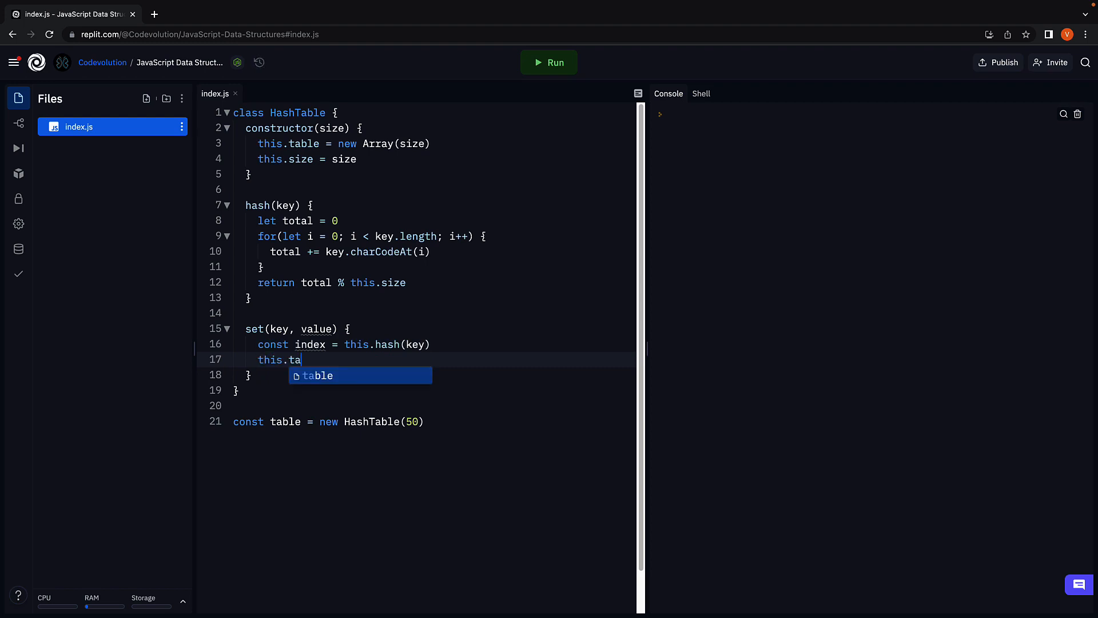
pyautogui.write('ble[index]')
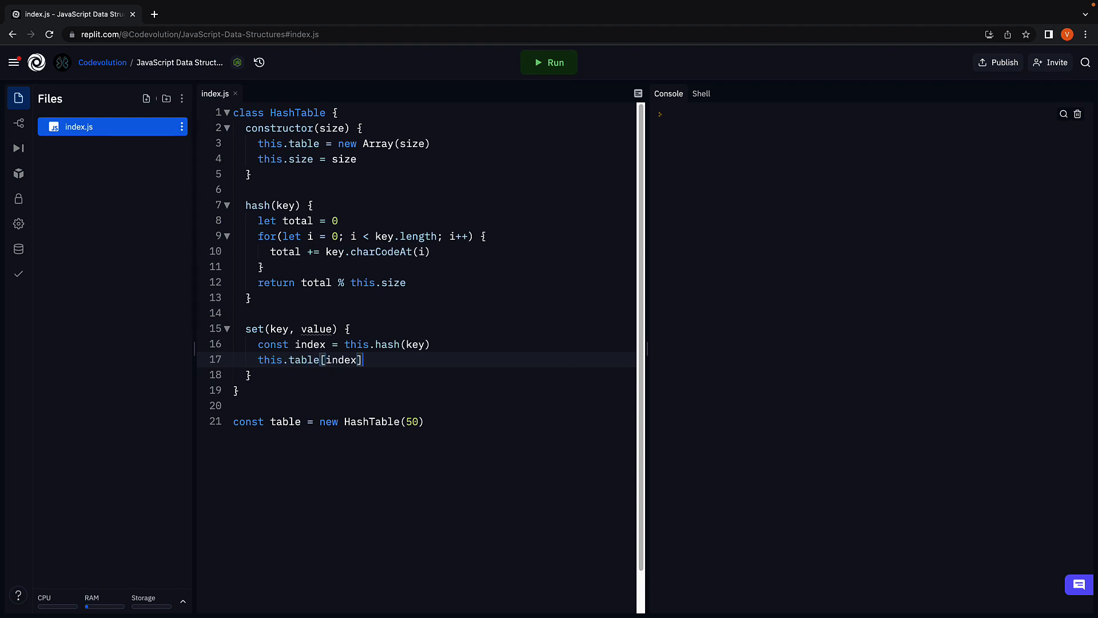
pyautogui.write(' = v')
pyautogui.write('alue')
pyautogui.press('Escape')
pyautogui.press('Down')
pyautogui.press('Return')
pyautogui.press('Return')
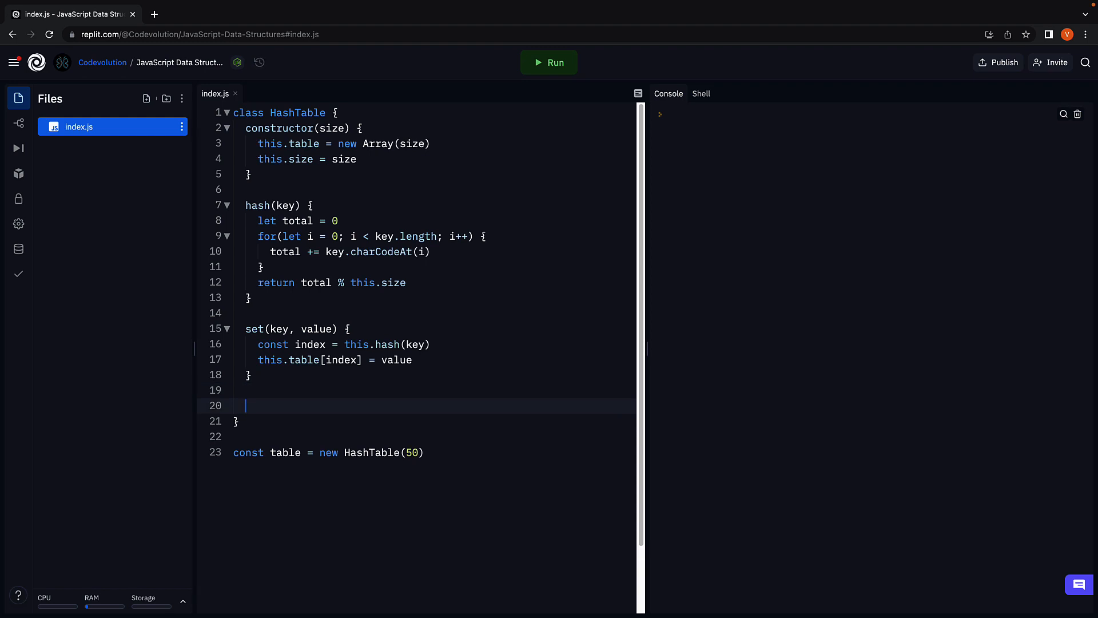
pyautogui.write('get')
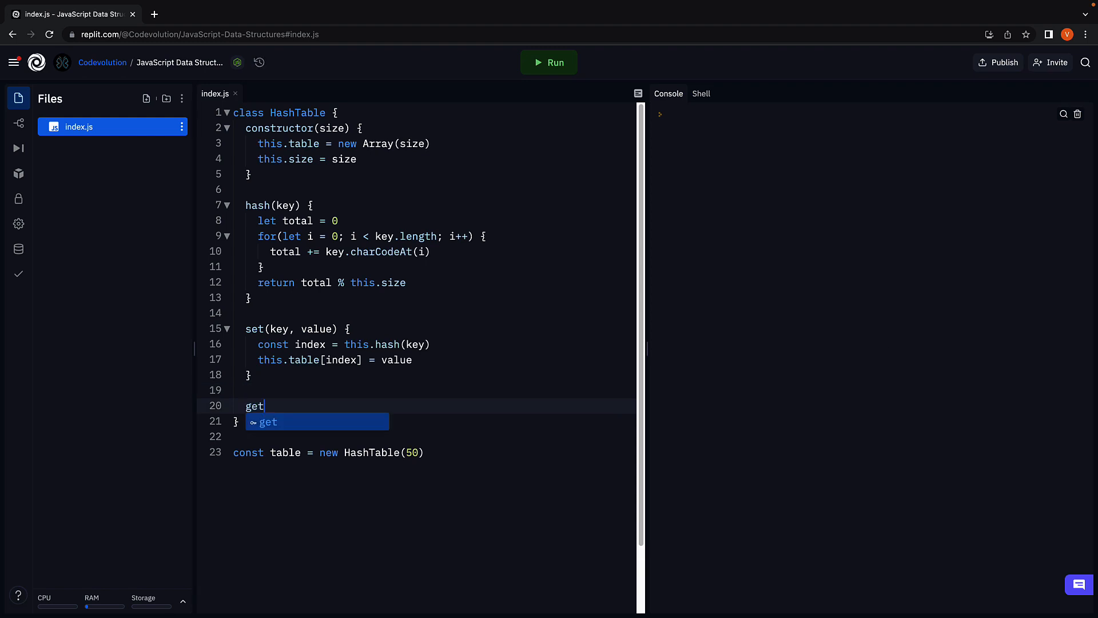
pyautogui.write('(k')
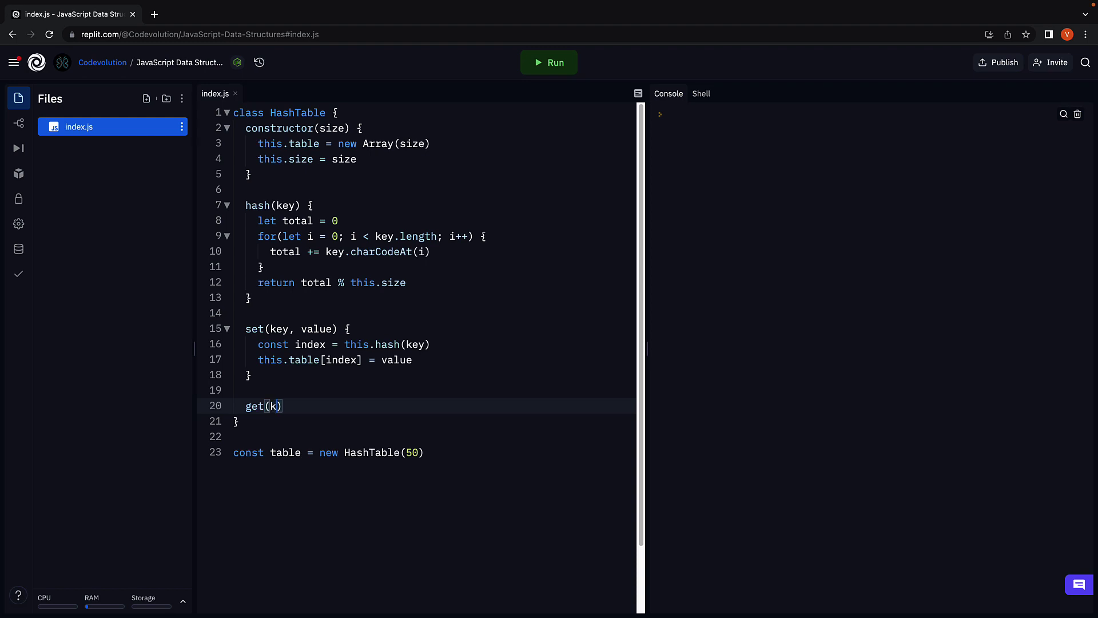
pyautogui.write('ey) {')
# Write get(key) computing const index = this.hash(key) and returning this.table[index].
pyautogui.press('Return')
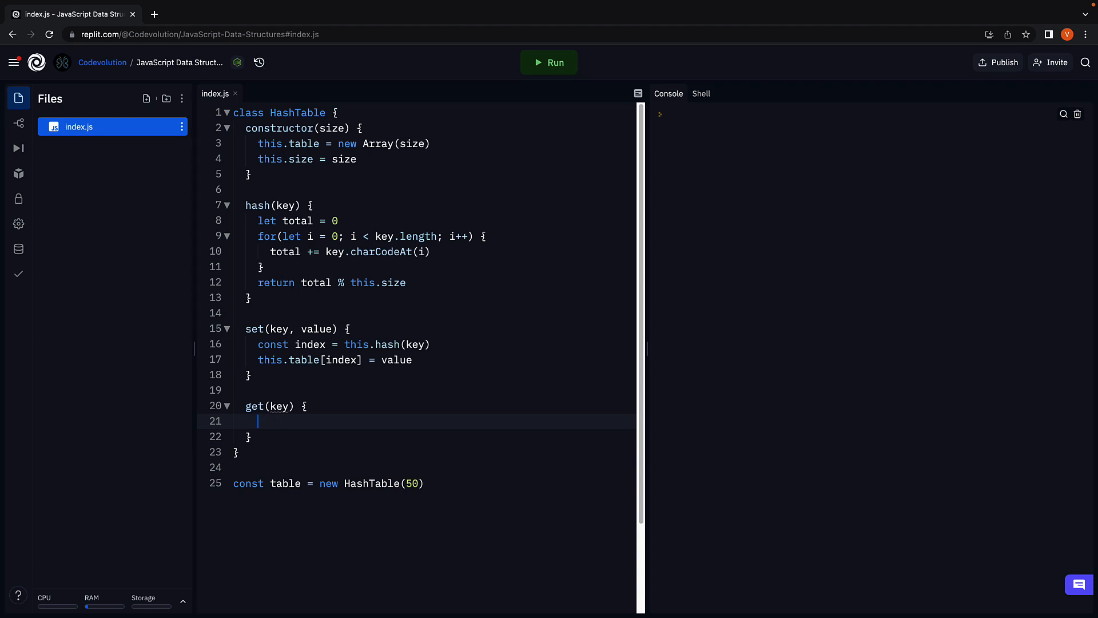
pyautogui.write('const index ')
pyautogui.write('= this.')
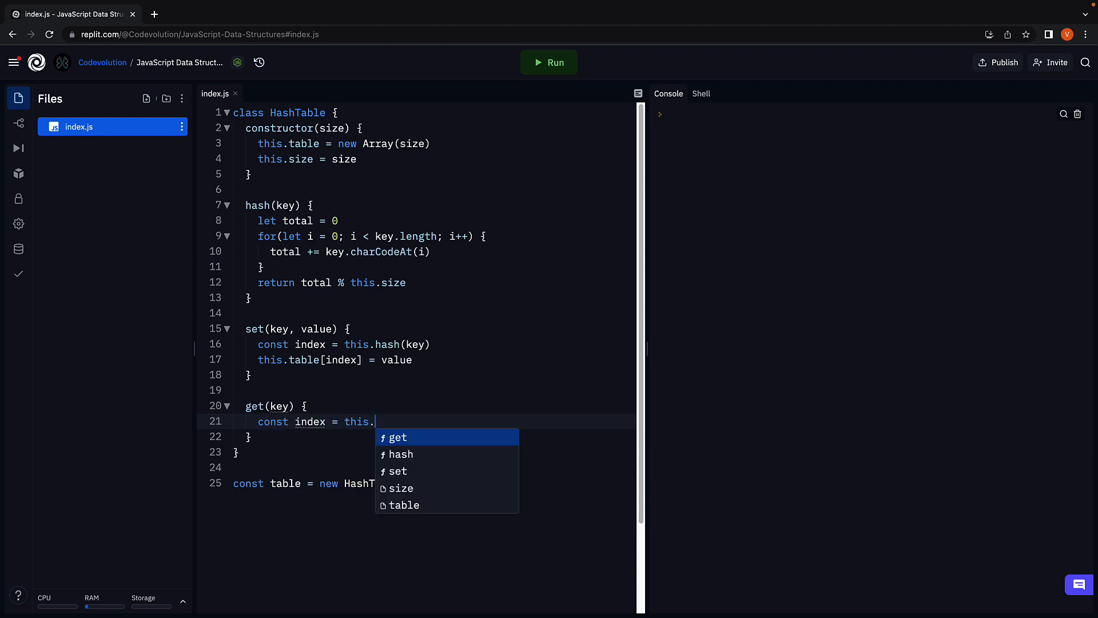
pyautogui.write('hash(key')
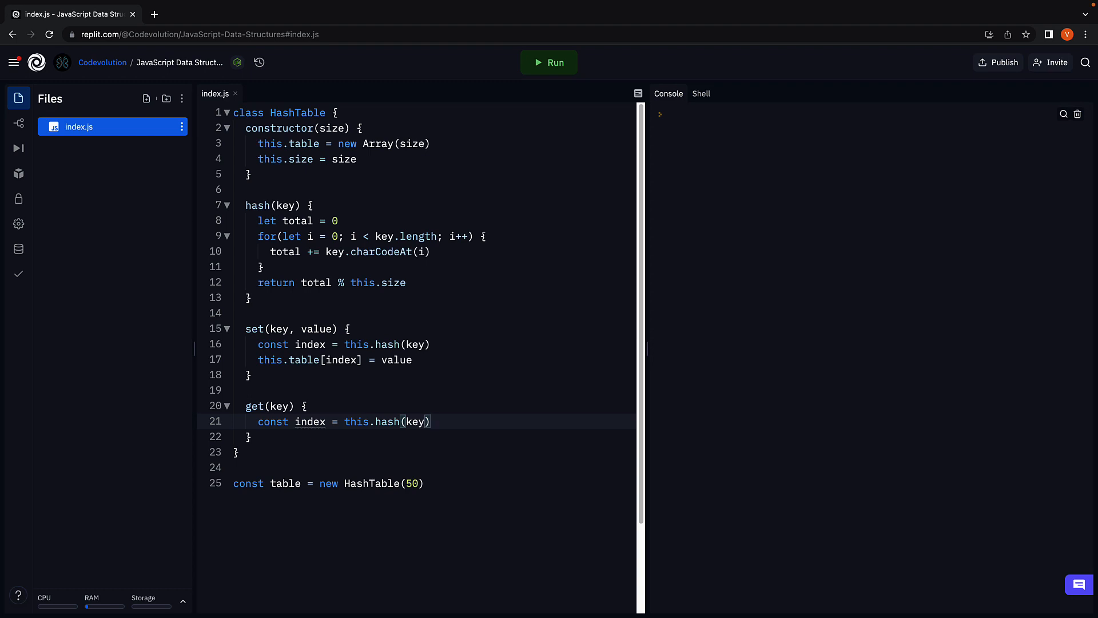
pyautogui.press('Return')
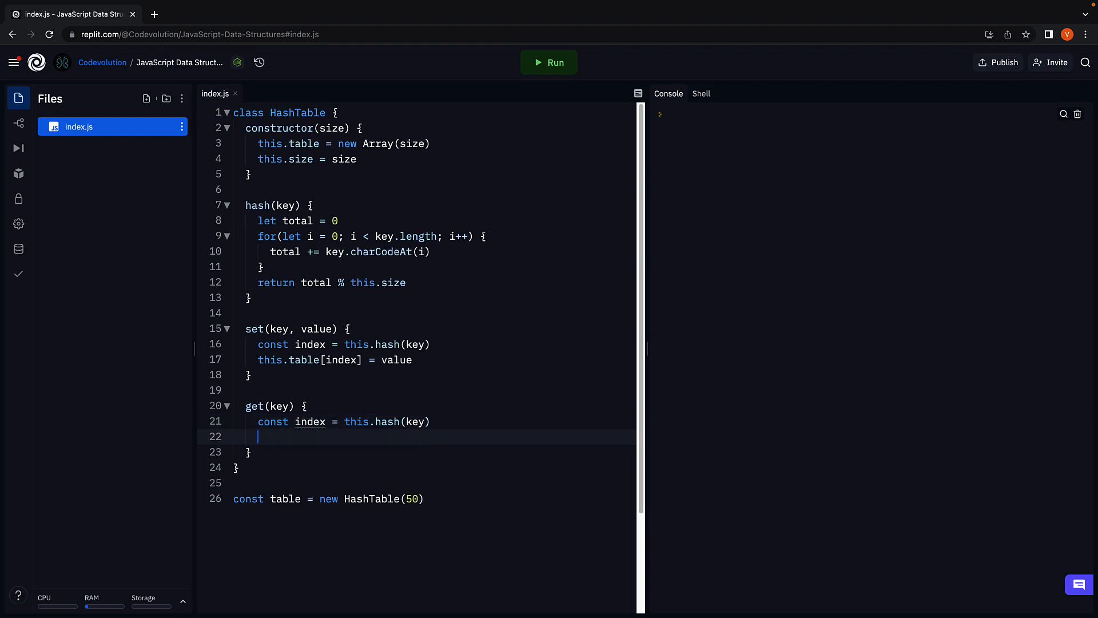
pyautogui.write('retur')
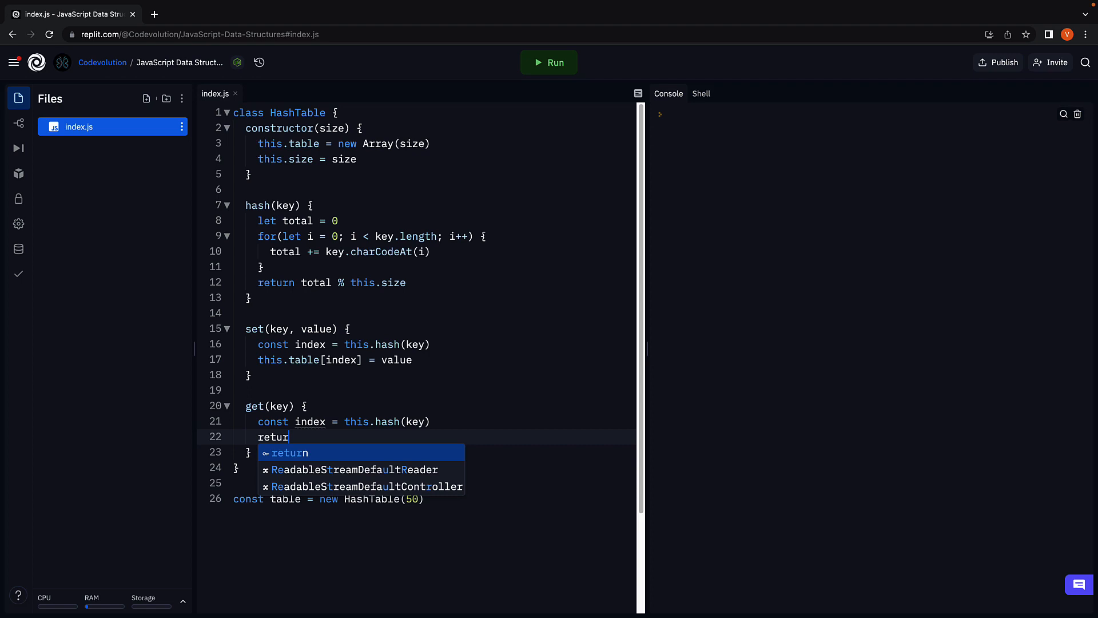
pyautogui.write('n this')
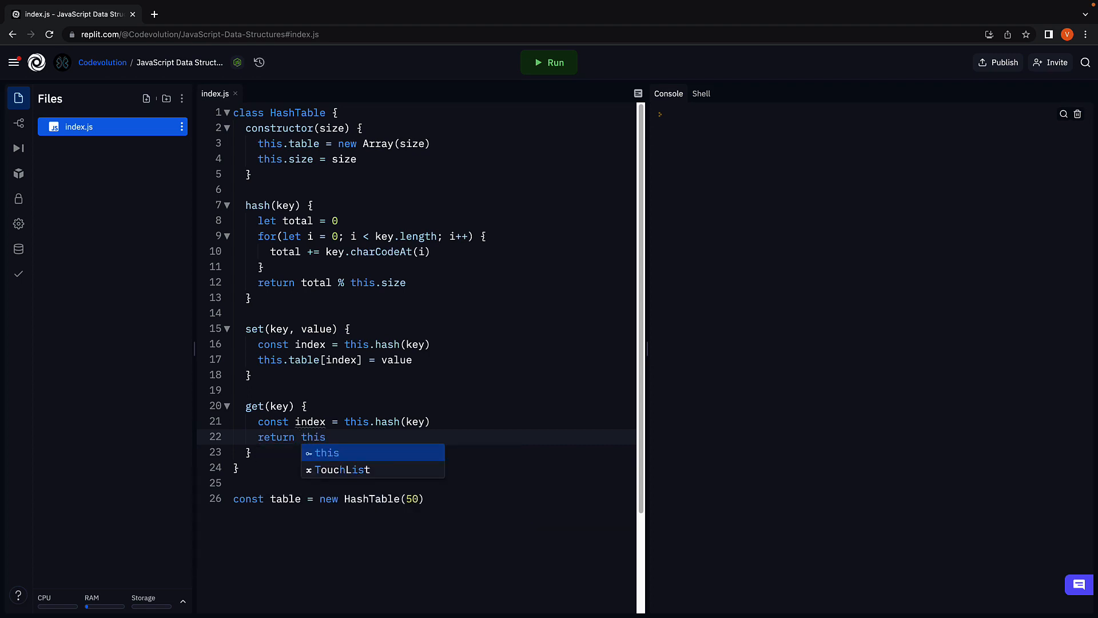
pyautogui.write('.table[')
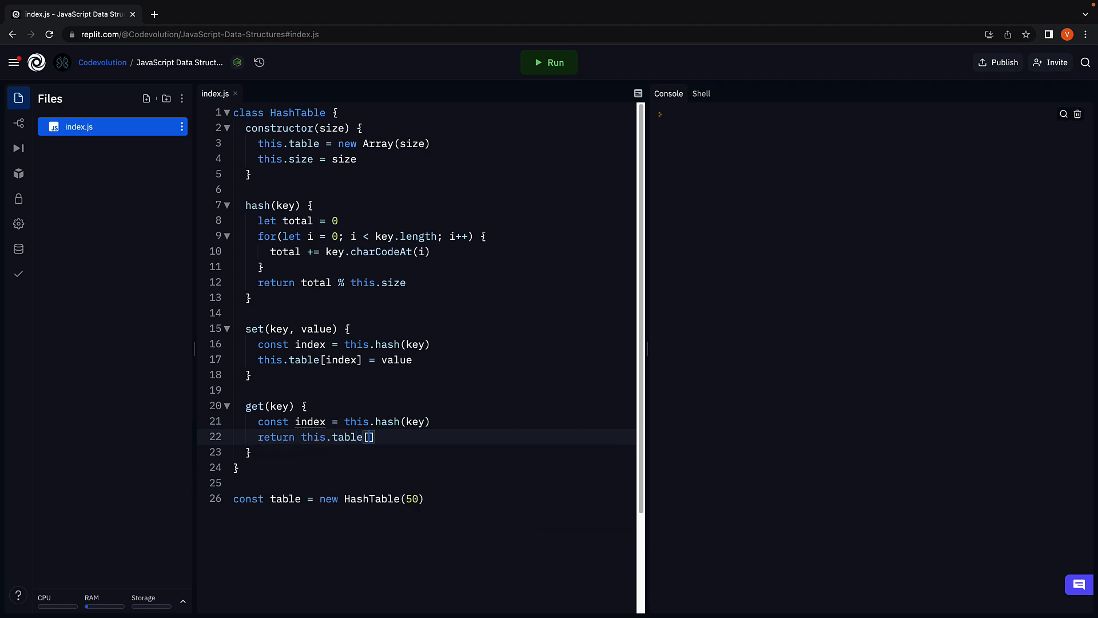
pyautogui.write('index]')
pyautogui.press('Down')
pyautogui.press('Return')
pyautogui.press('Return')
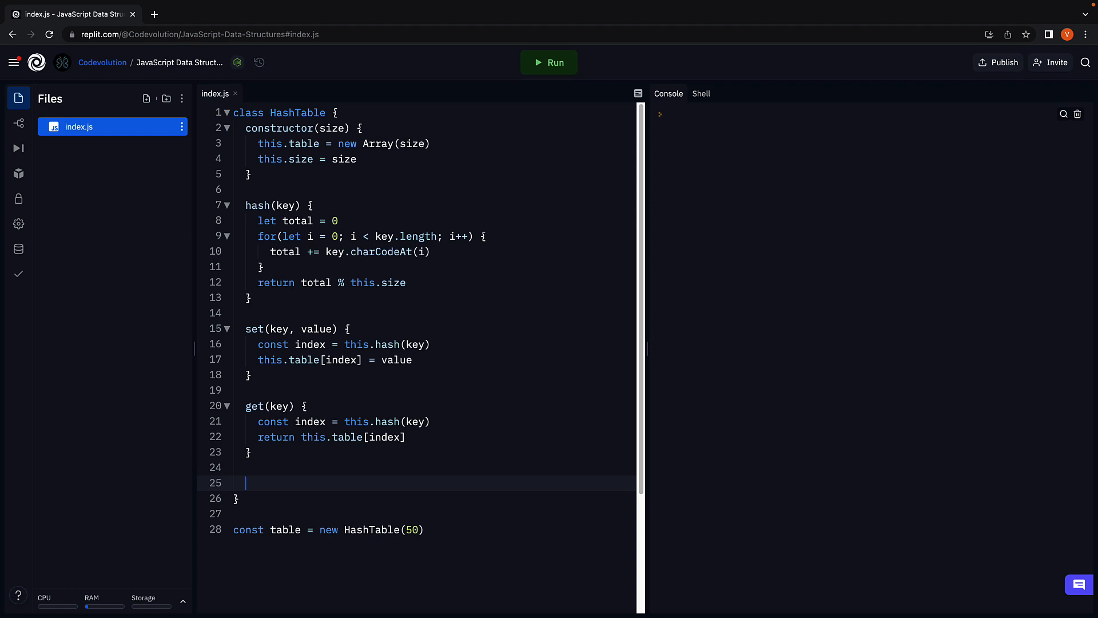
pyautogui.scroll(-3, 501, 314)
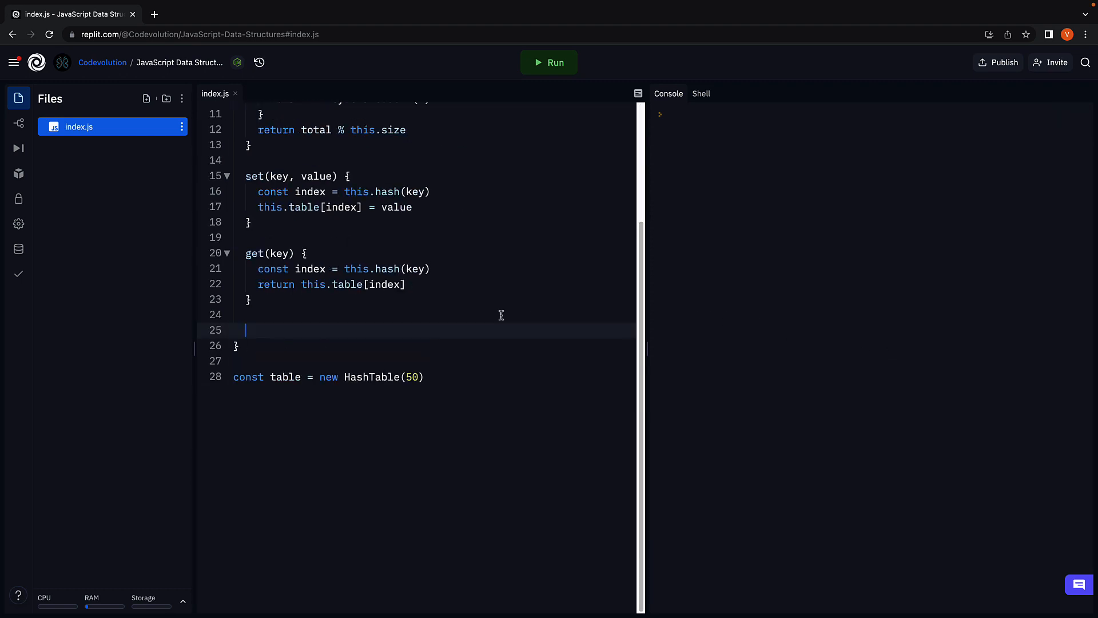
pyautogui.write('remove')
pyautogui.write('(key)')
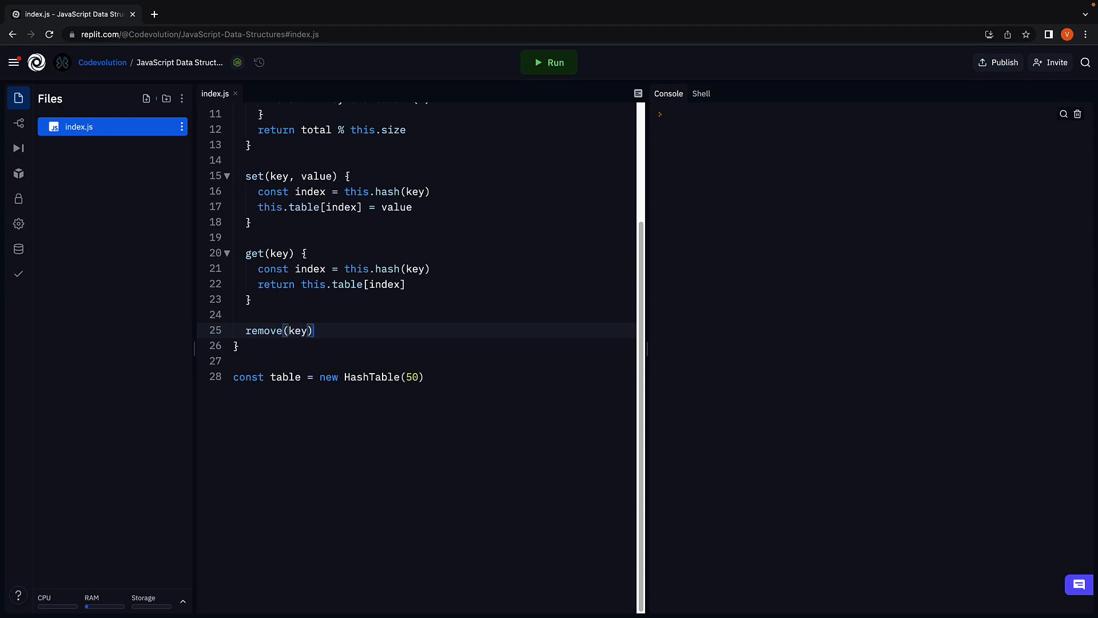
pyautogui.write(' {')
# Write remove(key) computing the hashed index and setting this.table[index] = undefined.
pyautogui.press('Return')
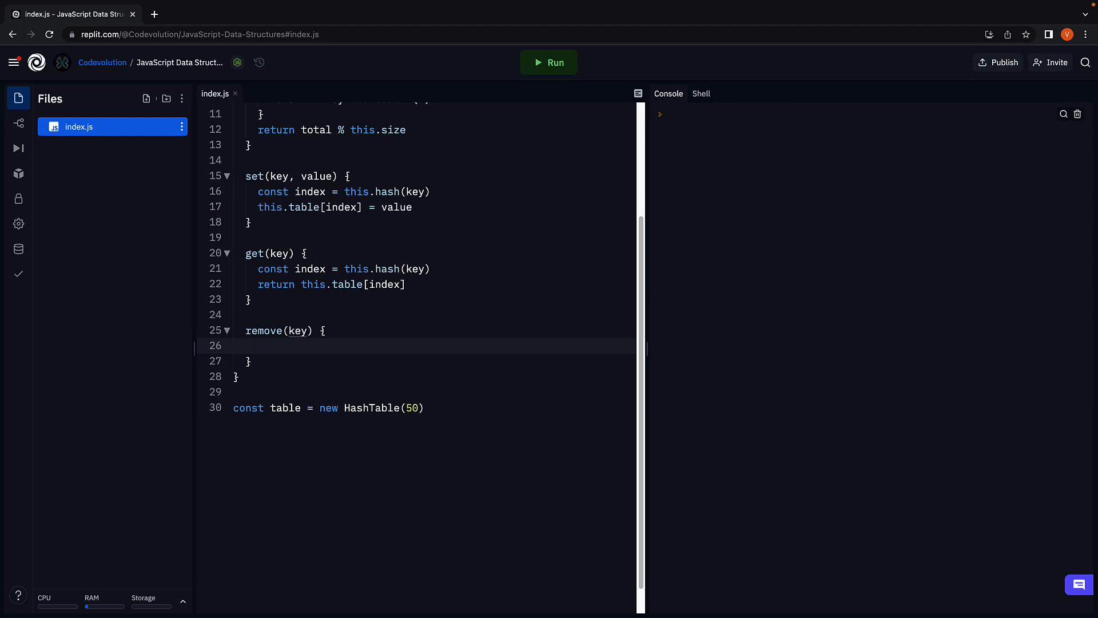
pyautogui.write('const in')
pyautogui.write('dex = ')
pyautogui.write('this.hash')
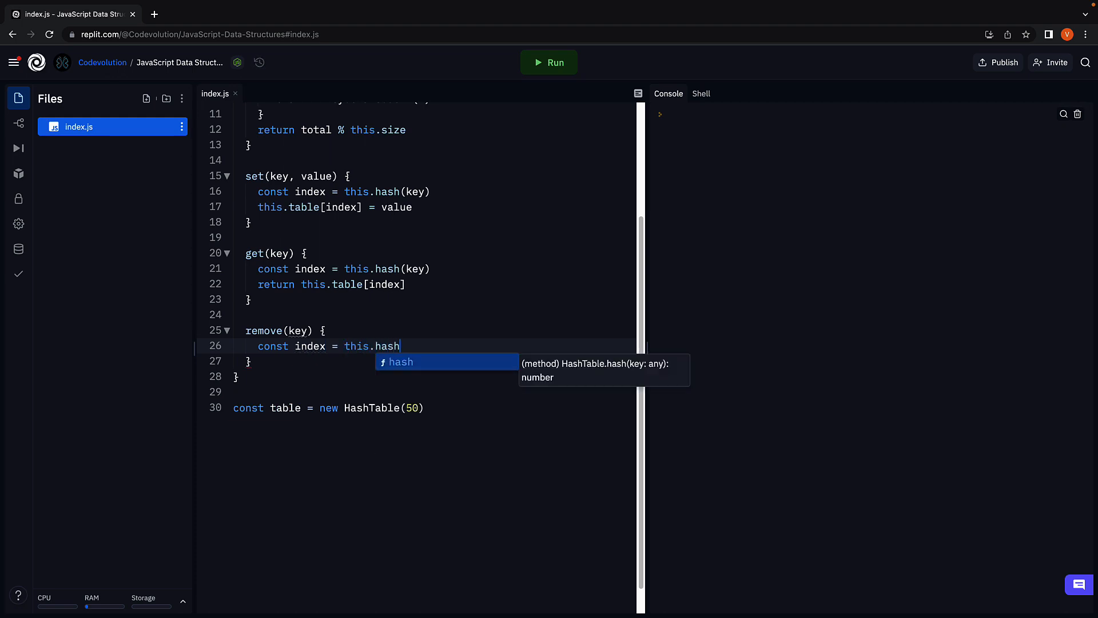
pyautogui.write('(')
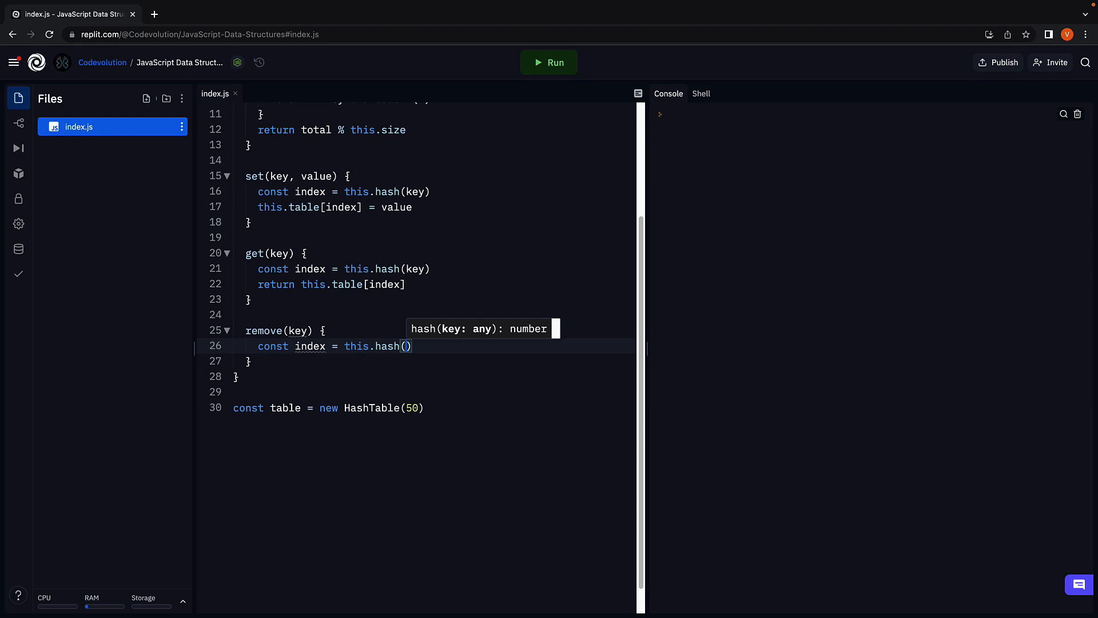
pyautogui.write('key)')
pyautogui.press('Return')
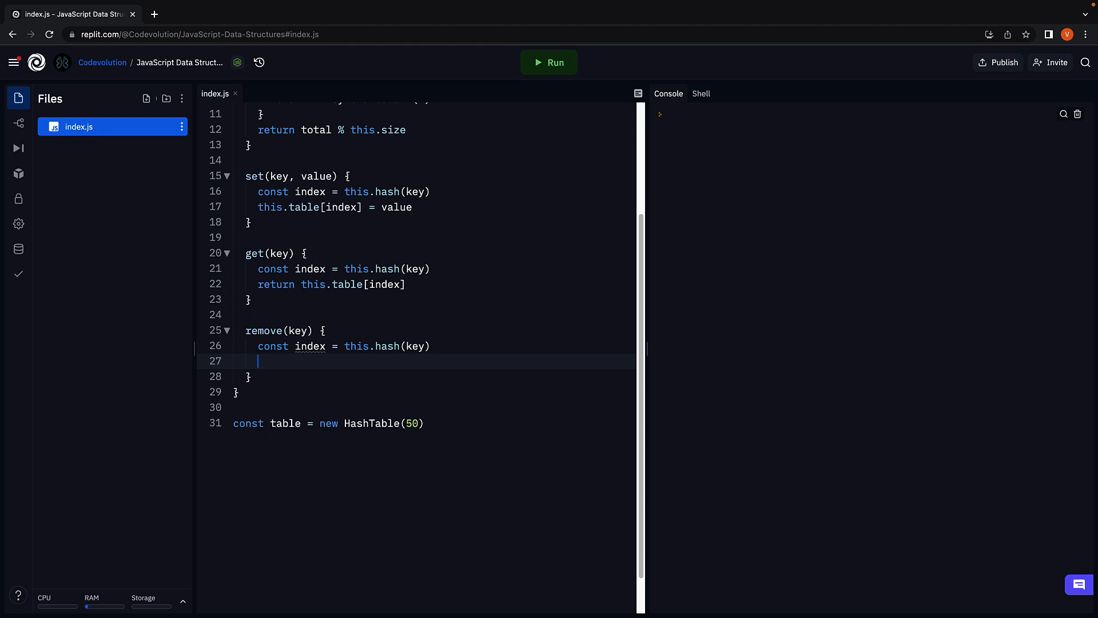
pyautogui.write('thi')
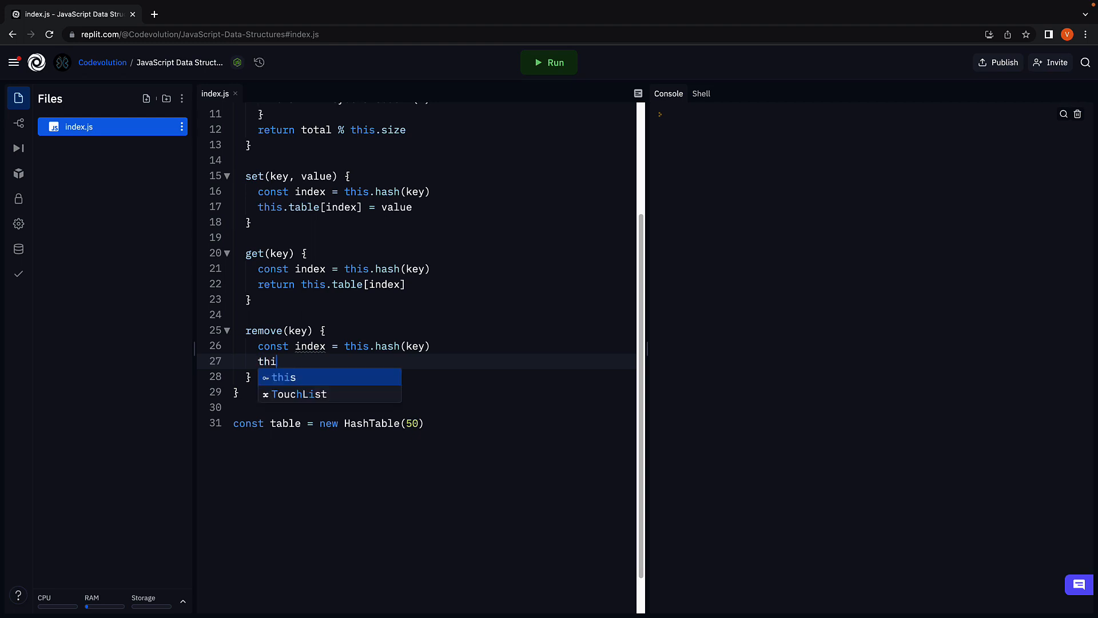
pyautogui.write('s.table[index]')
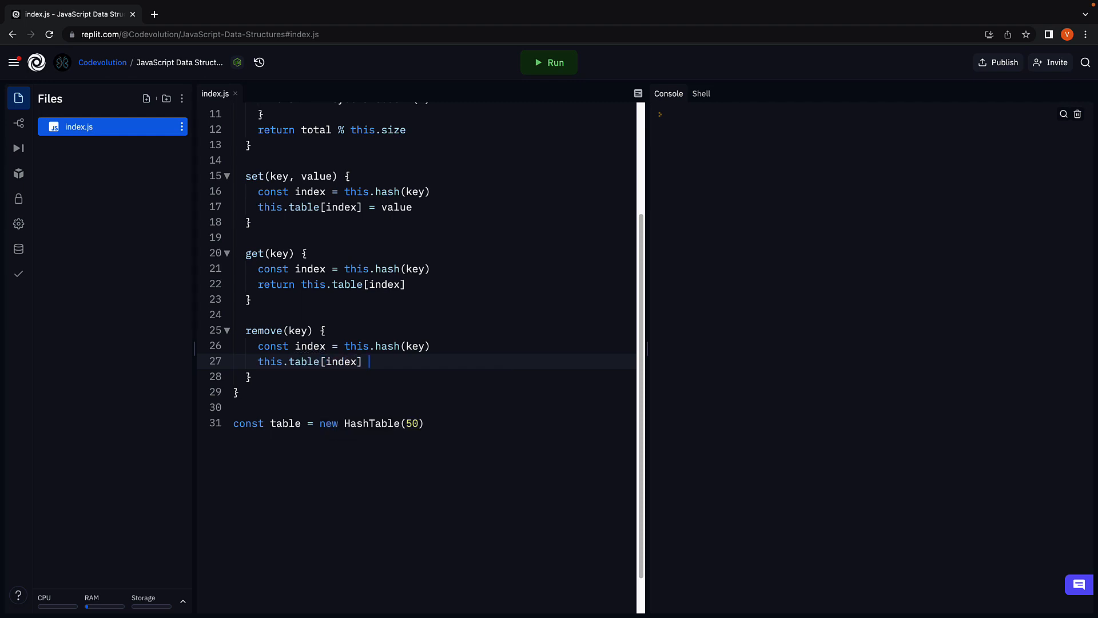
pyautogui.write(' = ')
pyautogui.write('undefined')
pyautogui.press('Down')
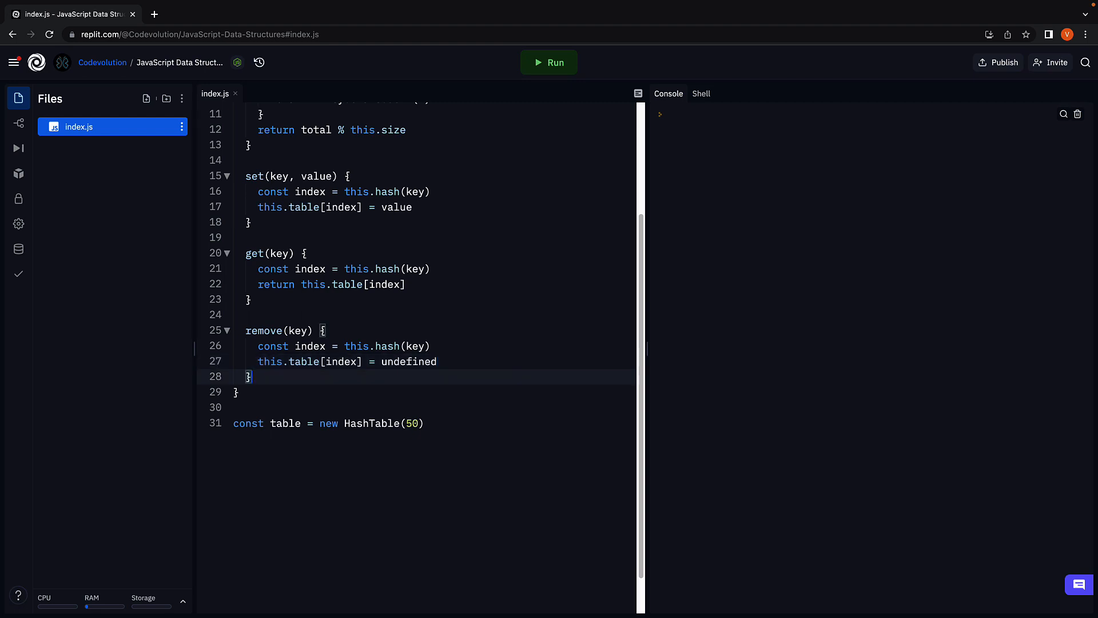
pyautogui.press('Return')
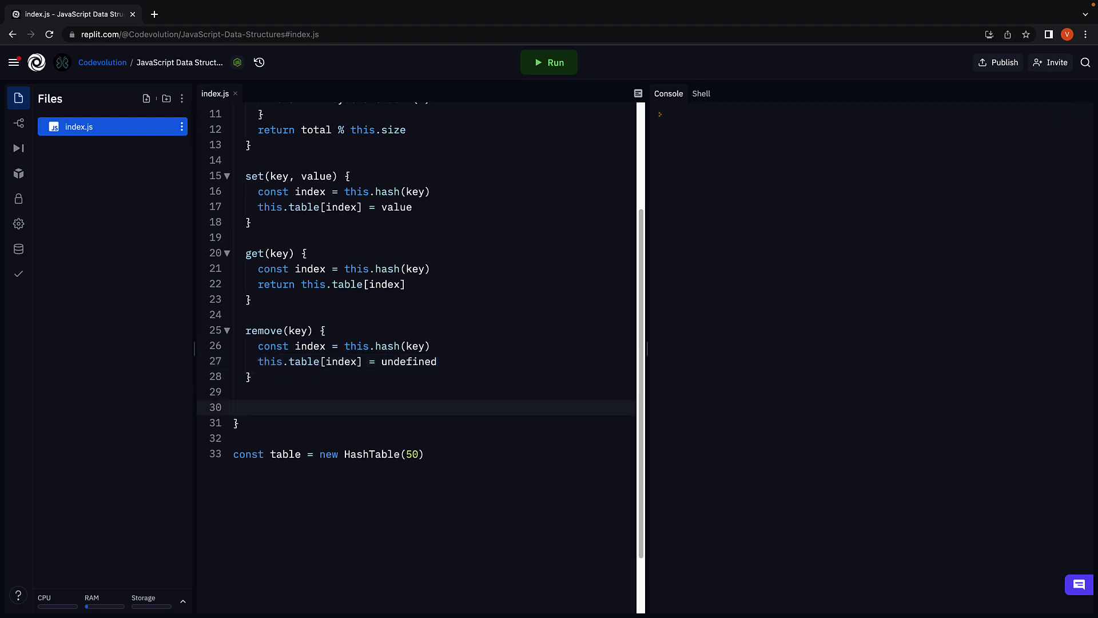
# Write display() looping over this.table.length and console.log(i, this.table[i]) for filled slots.
pyautogui.press('Return')
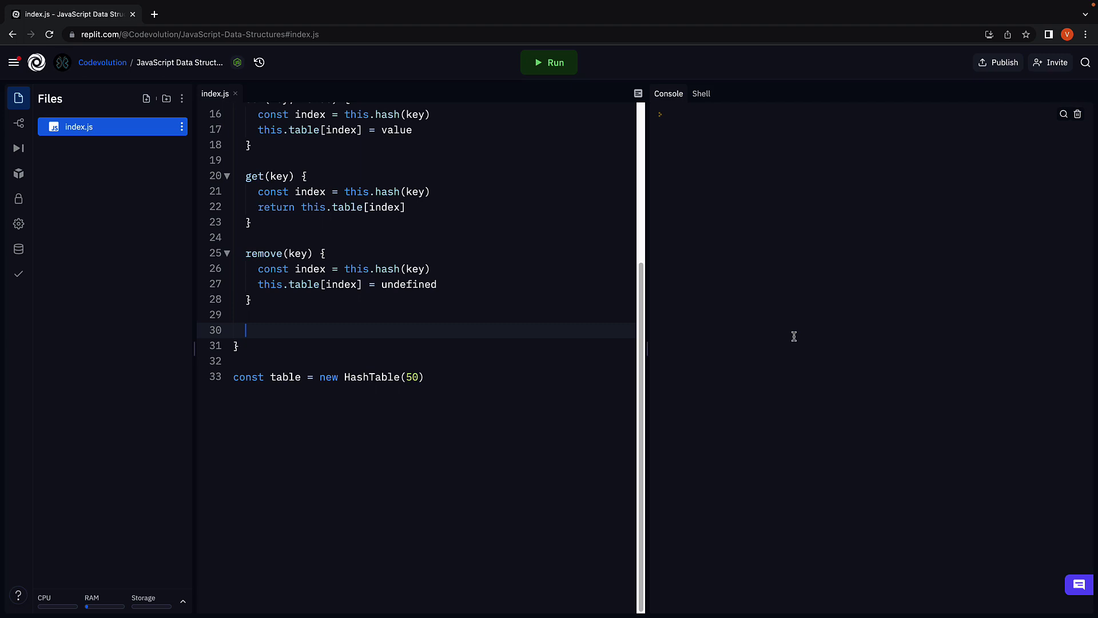
pyautogui.write('displa')
pyautogui.write('y() {')
pyautogui.press('Return')
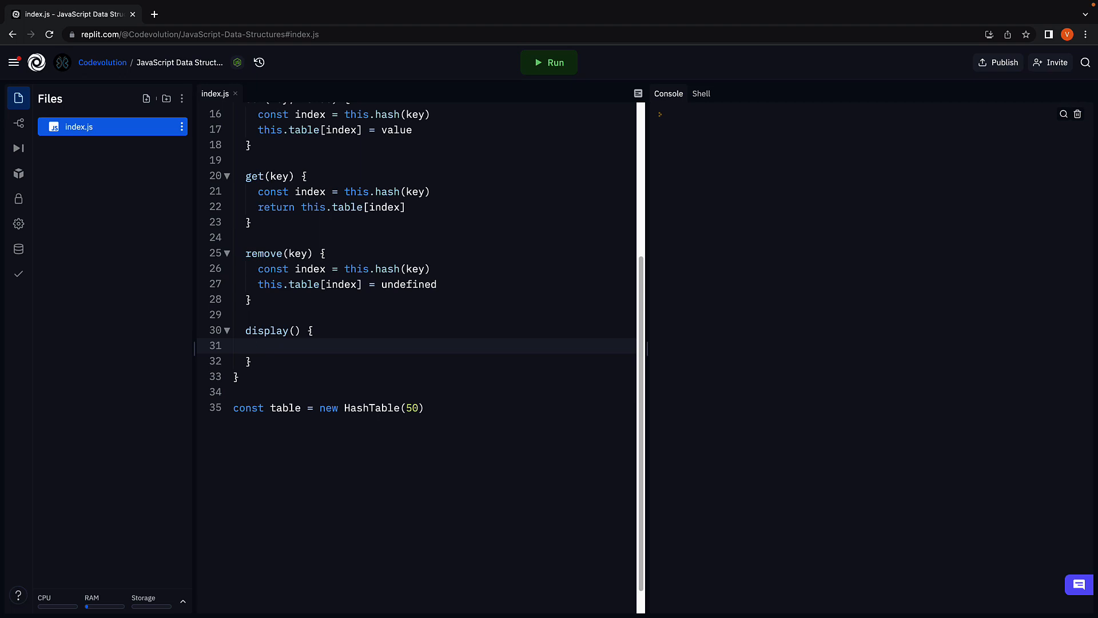
pyautogui.write('for(le')
pyautogui.write('t i = 0')
pyautogui.write('; i < th')
pyautogui.write('is.table.length')
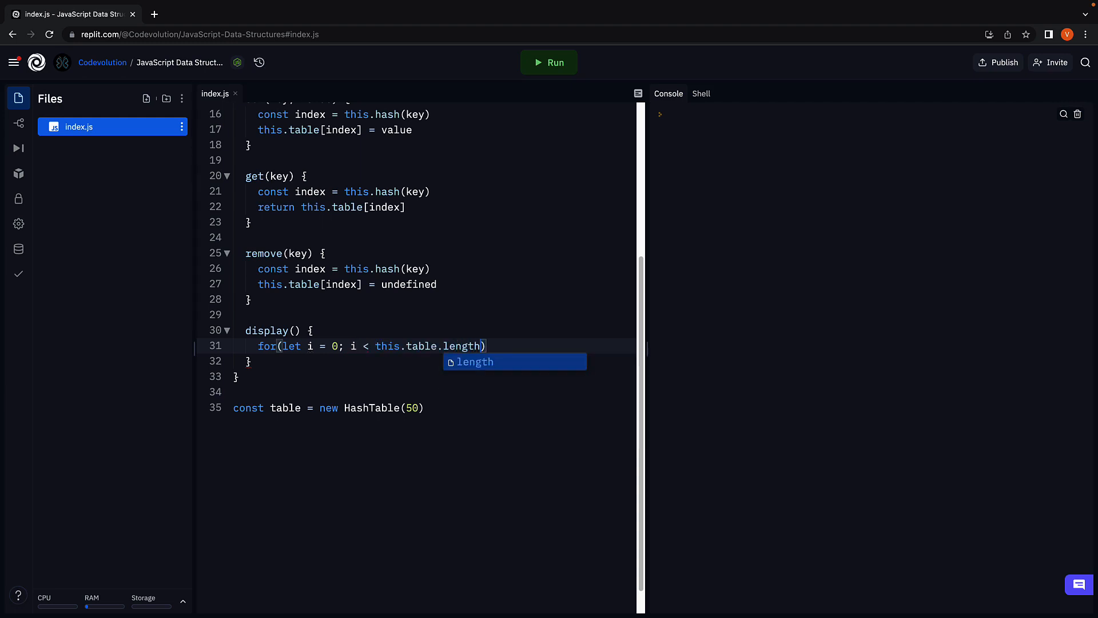
pyautogui.write('; i')
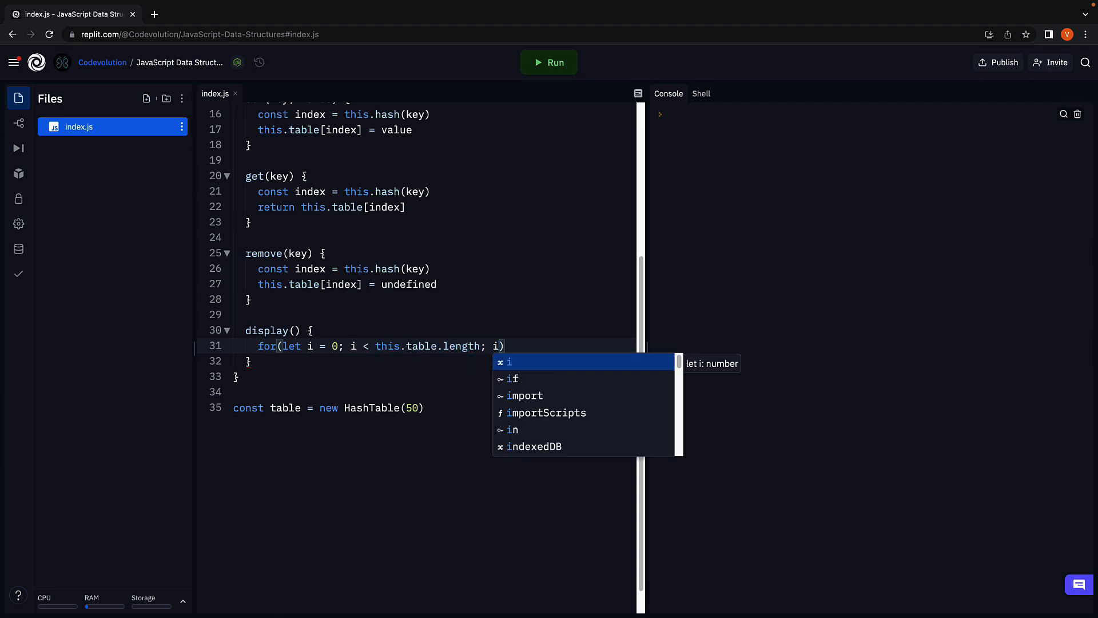
pyautogui.write('++) {')
pyautogui.press('Return')
pyautogui.write('if')
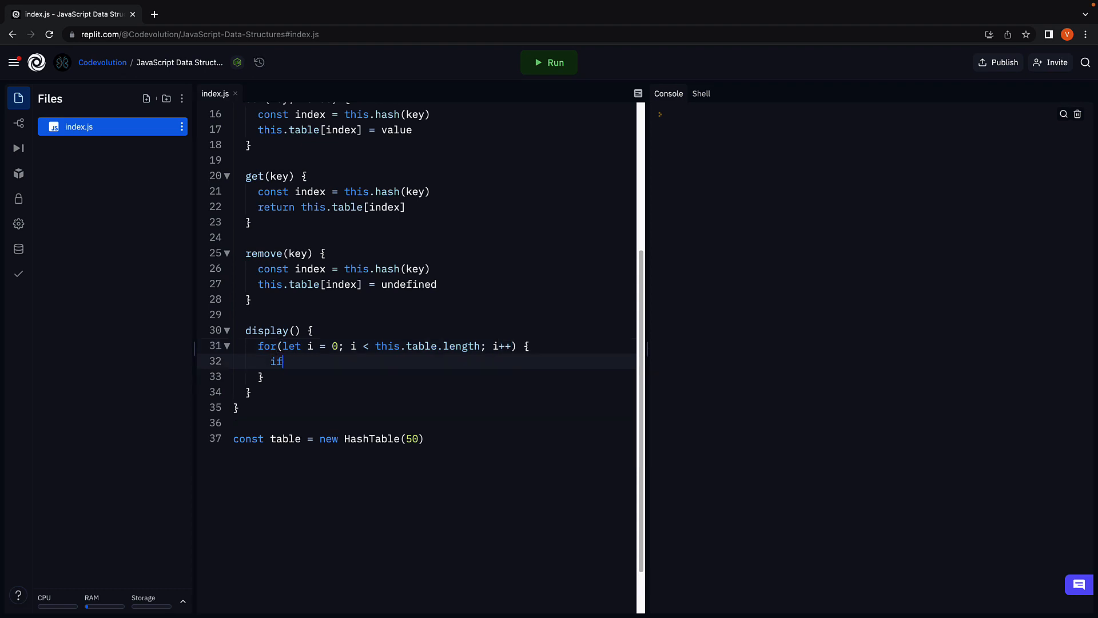
pyautogui.write('(this.table')
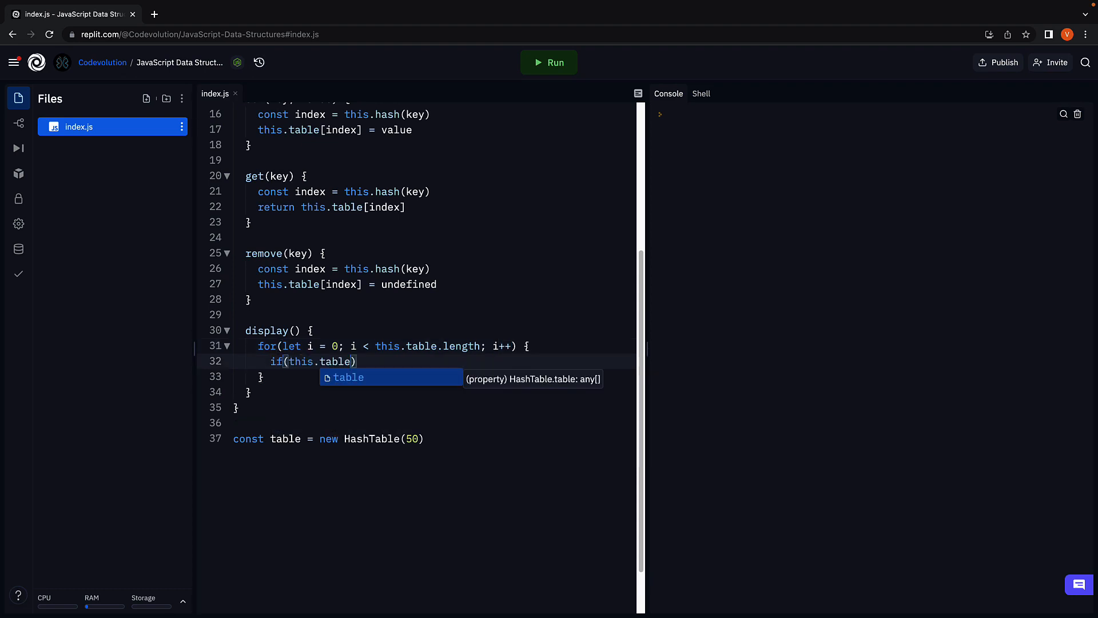
pyautogui.write('[i')
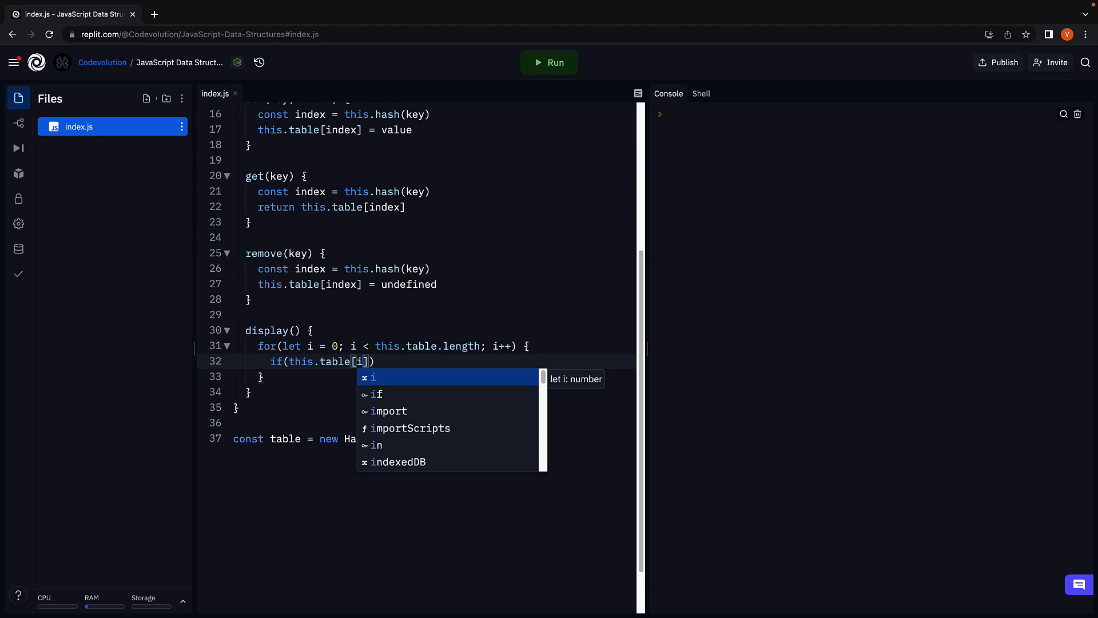
pyautogui.write(']) {')
pyautogui.press('Return')
pyautogui.write('conso')
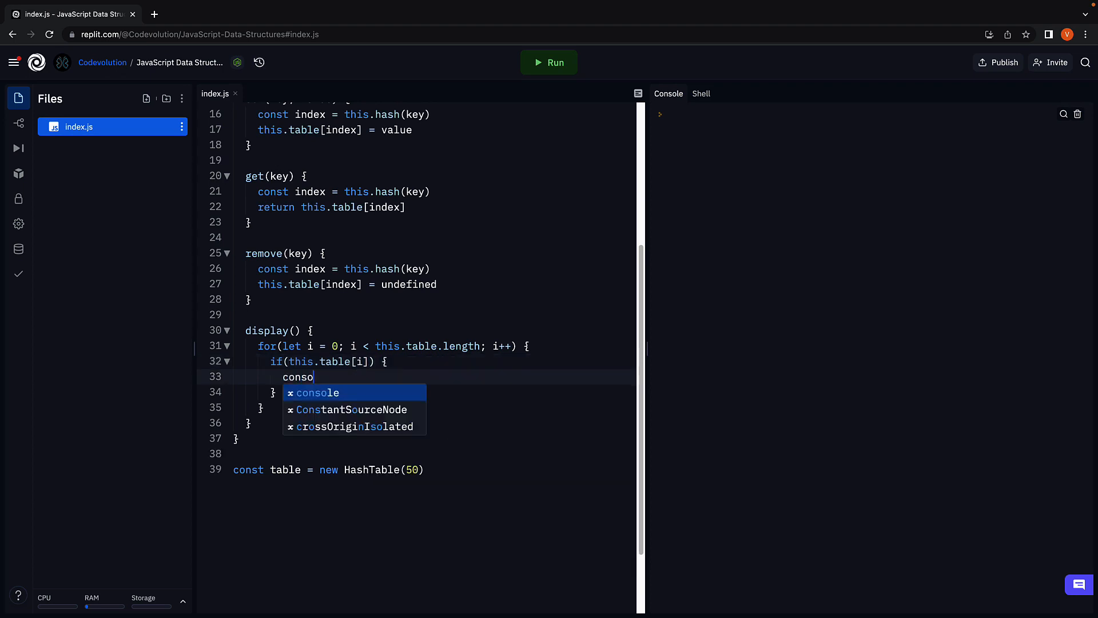
pyautogui.write('le.log(')
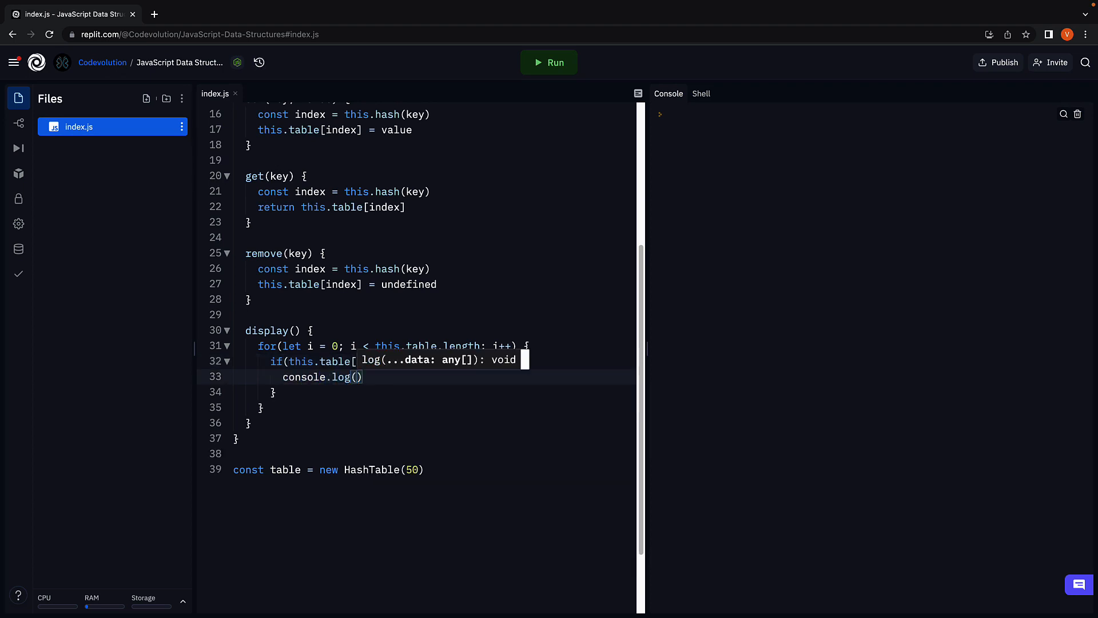
pyautogui.write('i,')
pyautogui.write('this.')
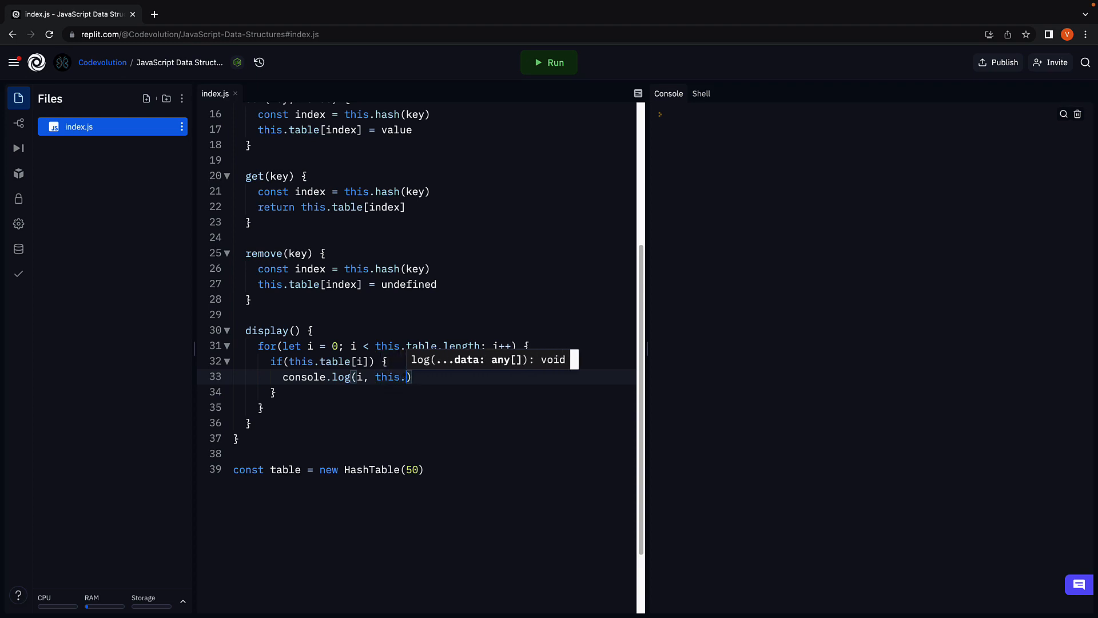
pyautogui.write('table[i')
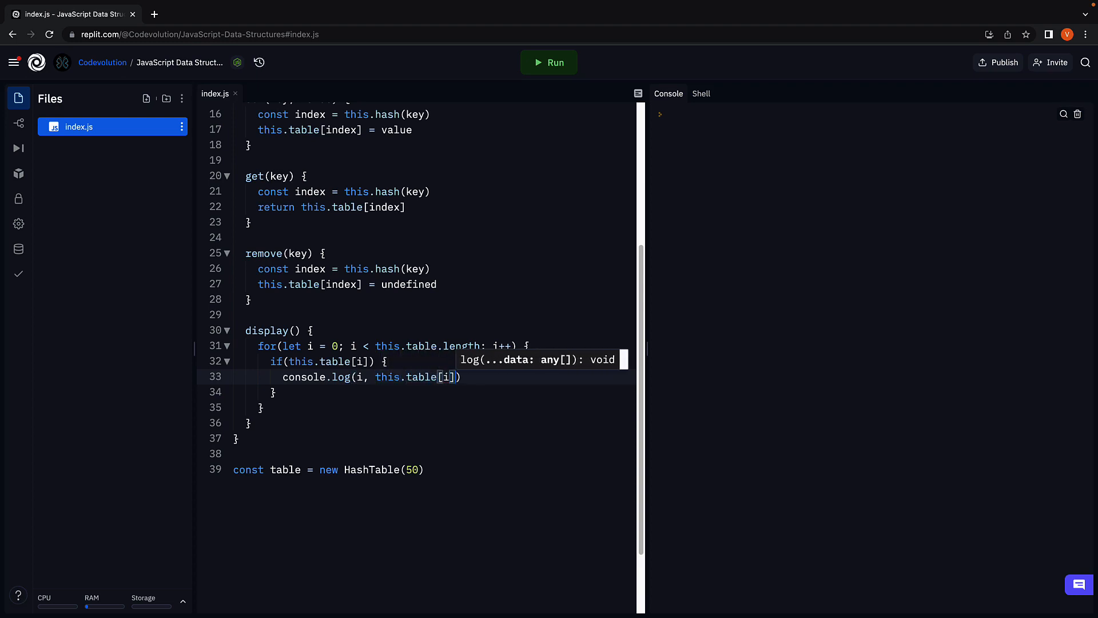
pyautogui.click(336, 403)
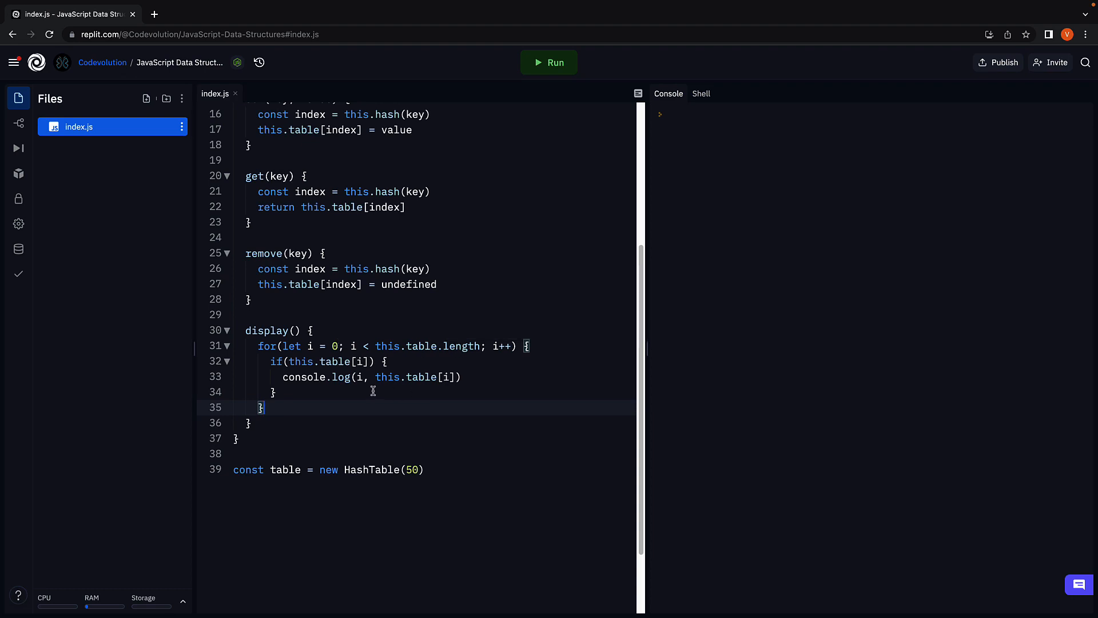
# Move the caret to the end of the const table = new HashTable(50) line.
pyautogui.click(474, 382)
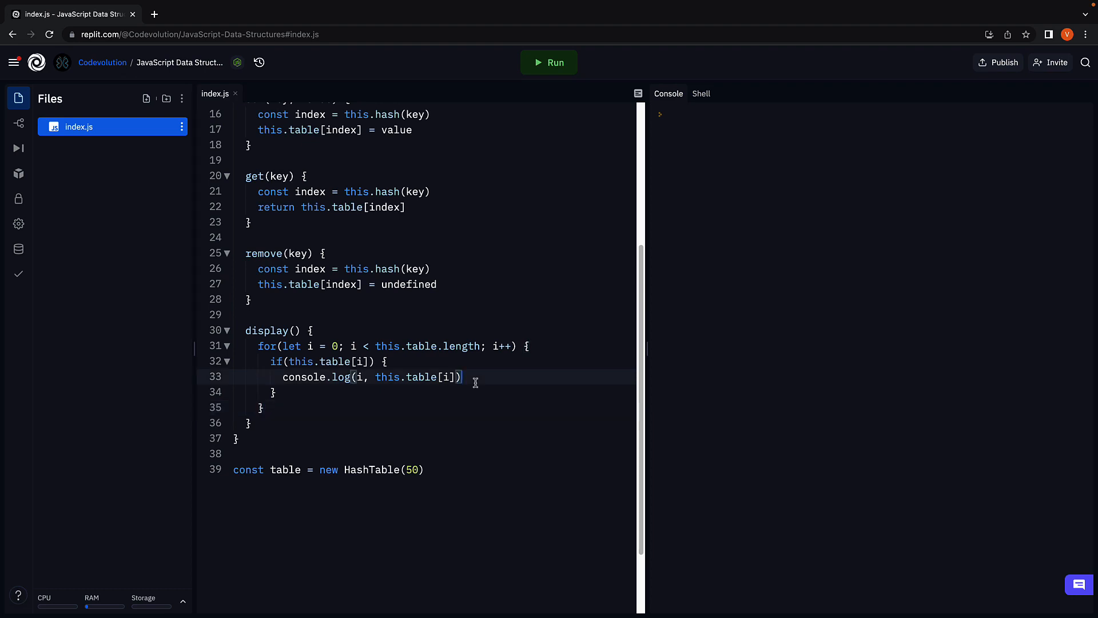
pyautogui.scroll(-1, 473, 386)
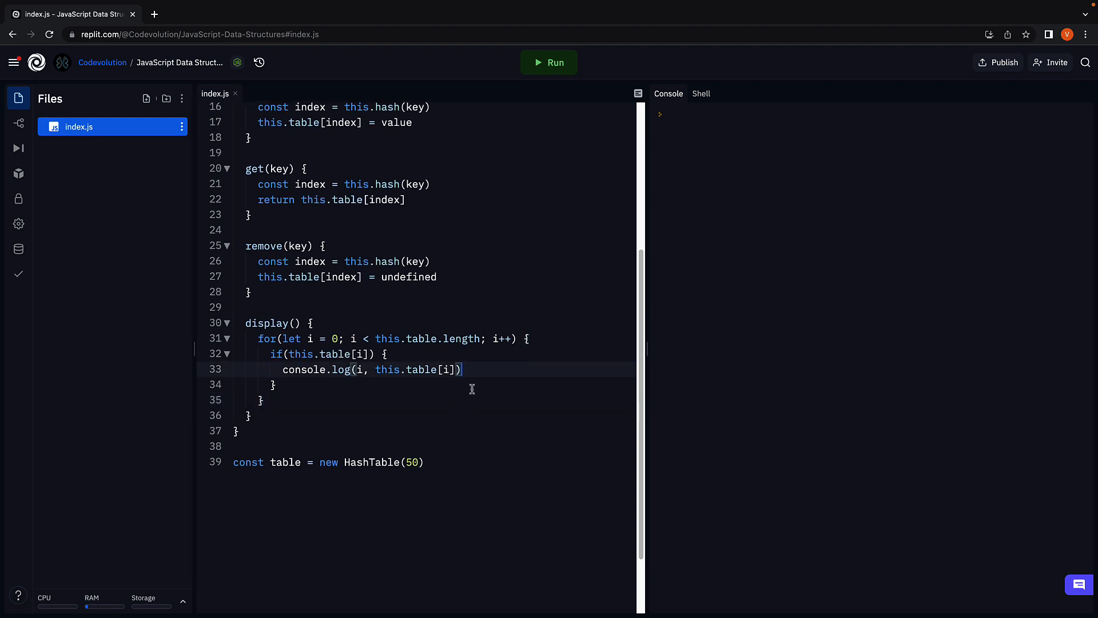
pyautogui.scroll(-1, 471, 389)
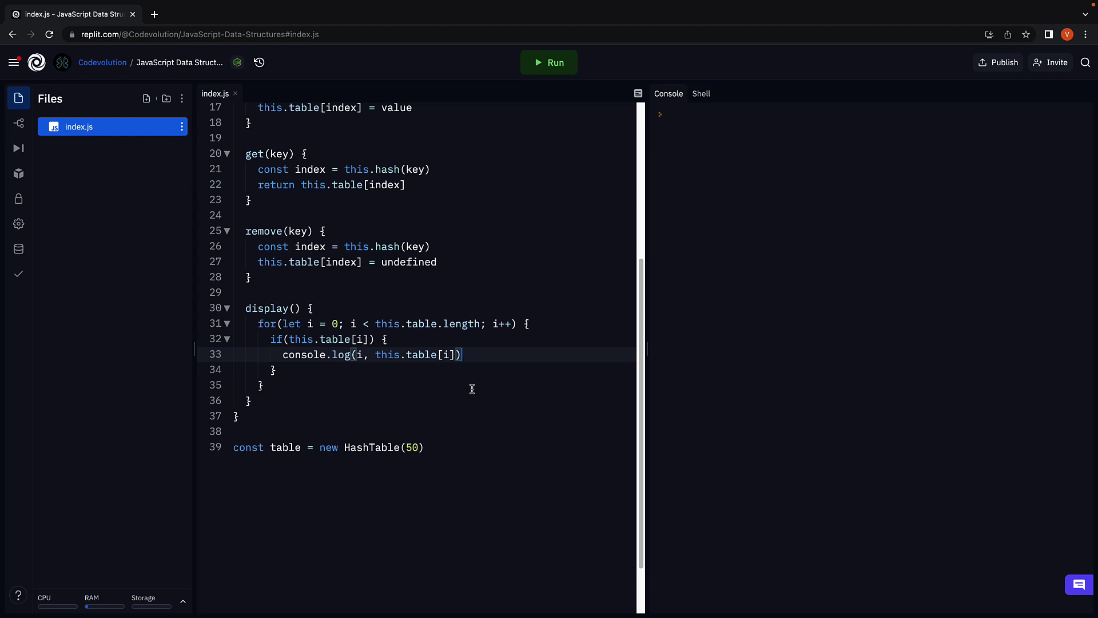
pyautogui.scroll(-1, 472, 389)
pyautogui.scroll(-1, 471, 389)
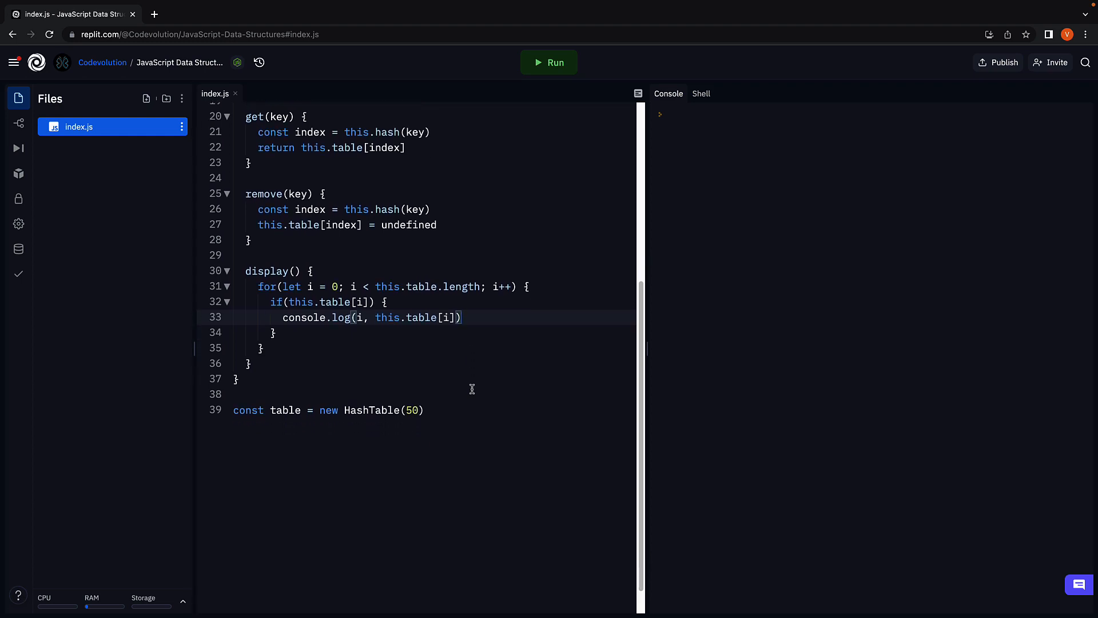
pyautogui.scroll(-2, 472, 389)
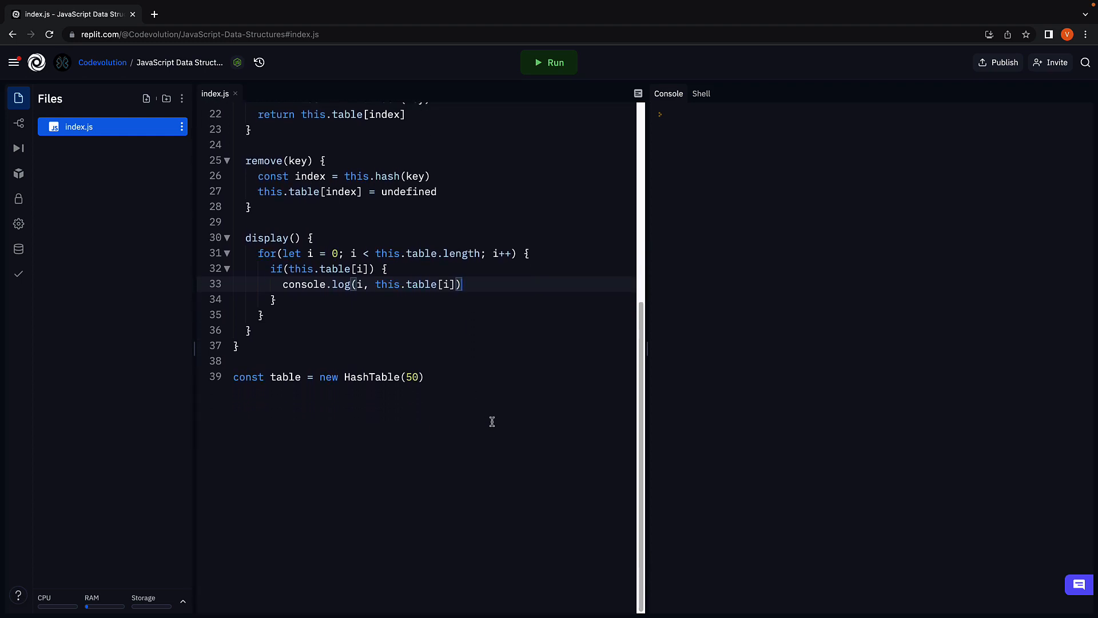
pyautogui.click(490, 445)
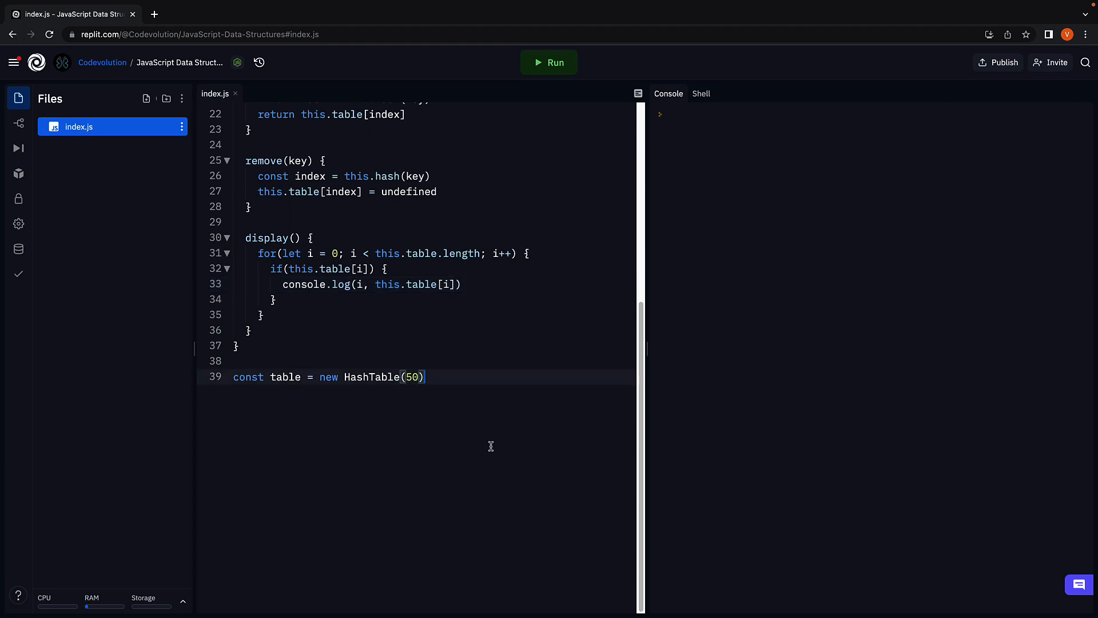
# Add table.set("name","Bruce"), table.set("age",25), table.display() and run to print 1 25 and 17 Bruce.
pyautogui.press('Return')
pyautogui.press('Return')
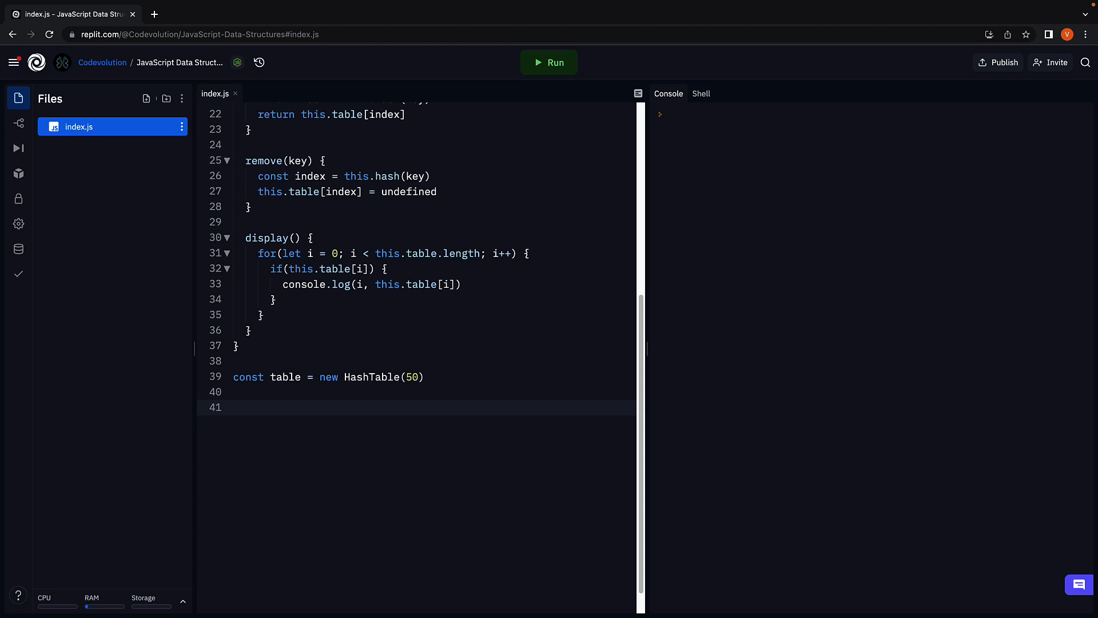
pyautogui.write('table.set(')
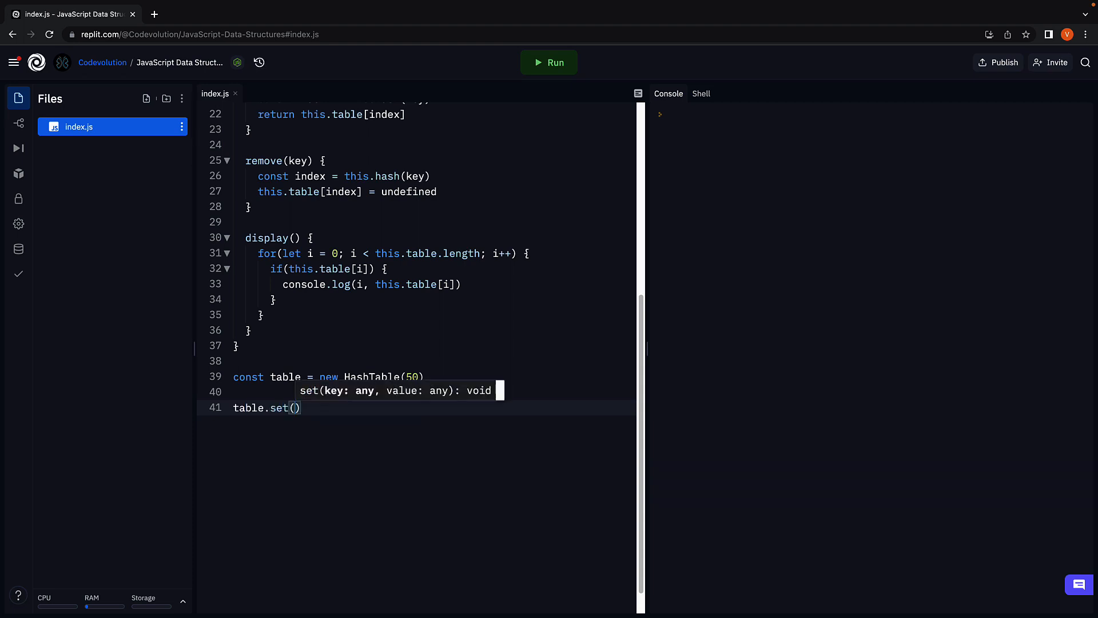
pyautogui.write('"name", ')
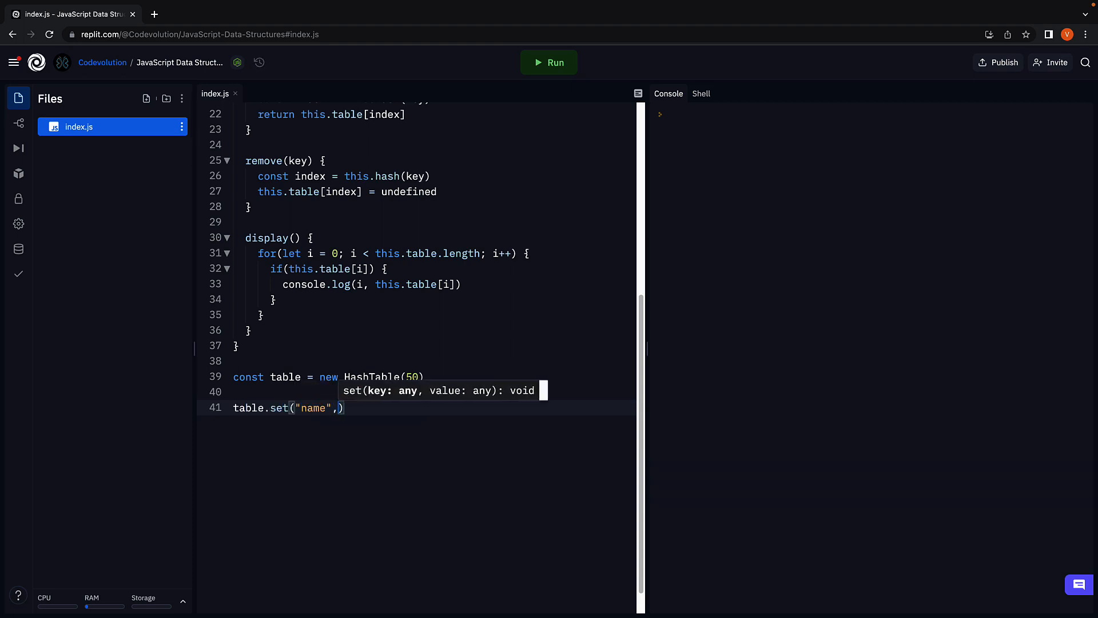
pyautogui.write('"B')
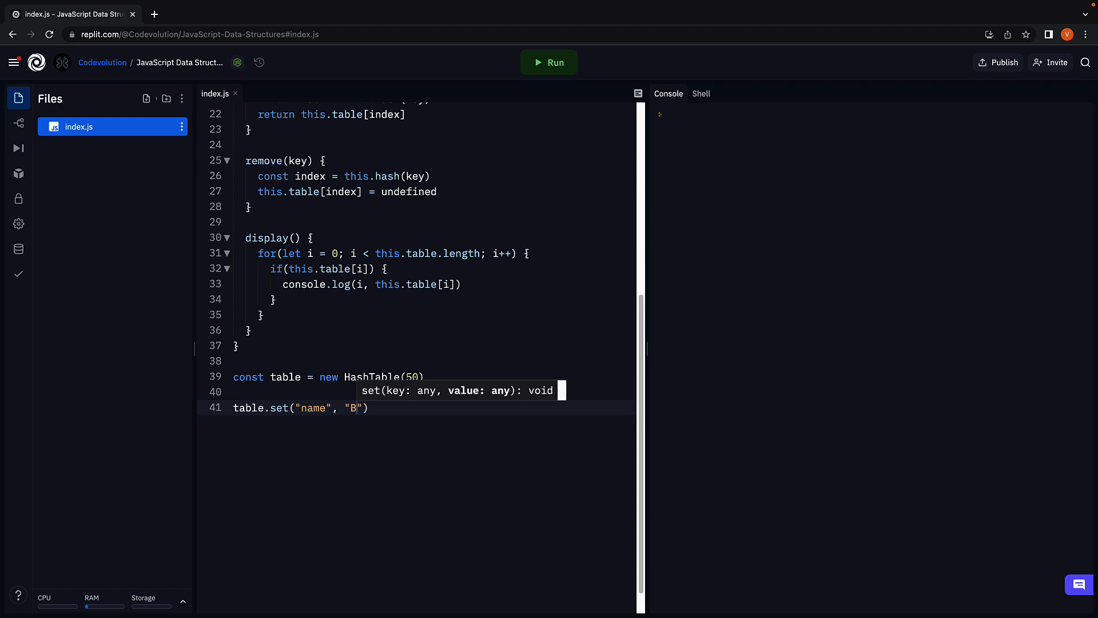
pyautogui.write('ruce')
pyautogui.press('End')
pyautogui.press('Return')
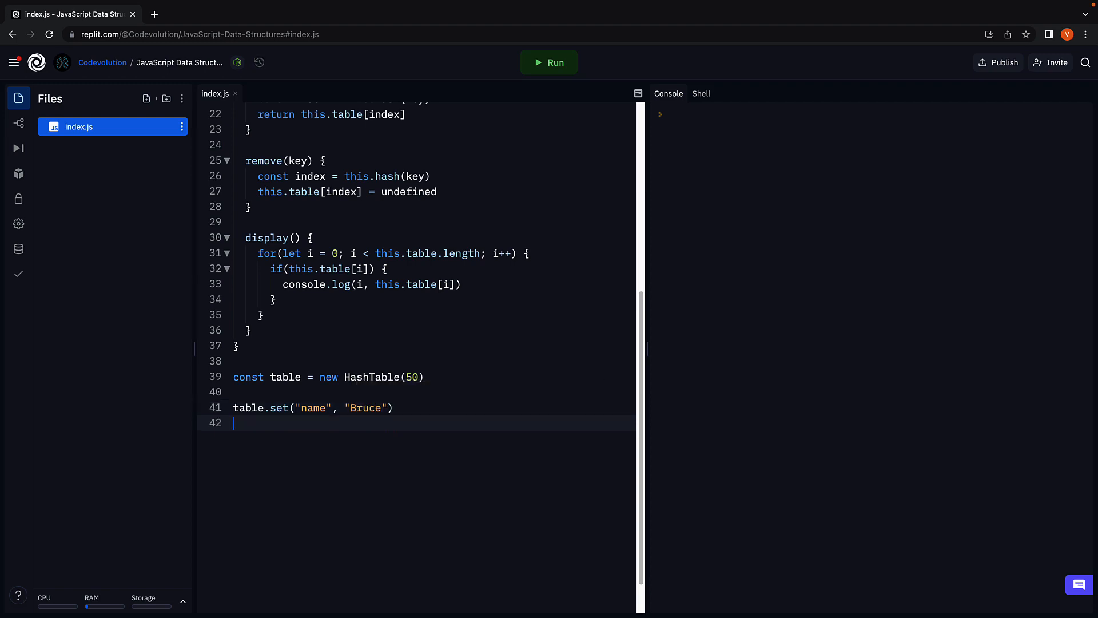
pyautogui.write('table.set("')
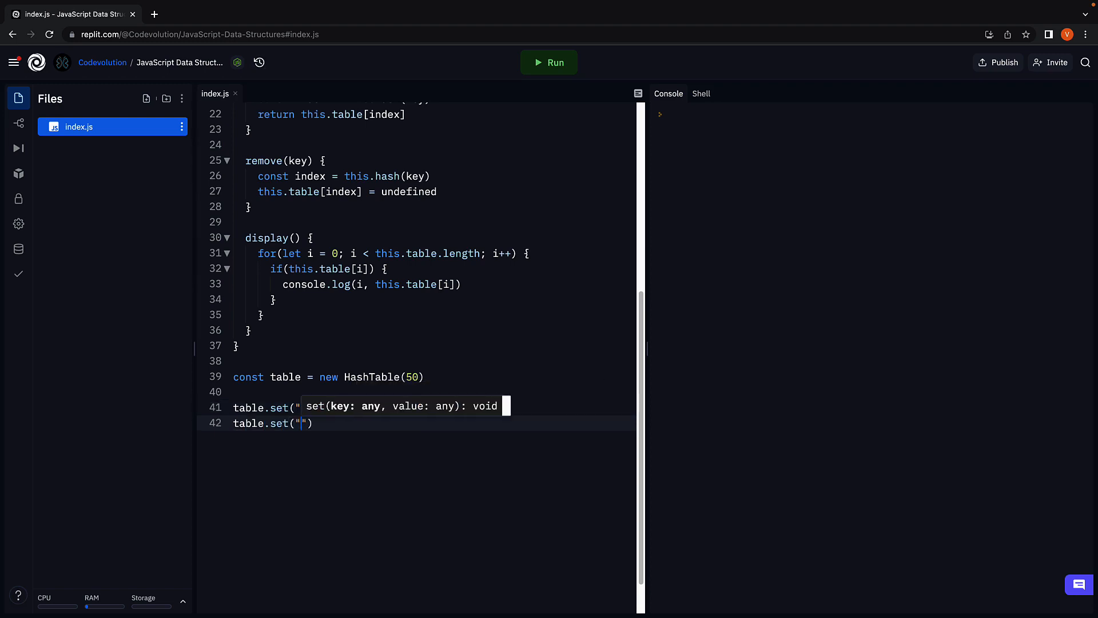
pyautogui.write('age", 2')
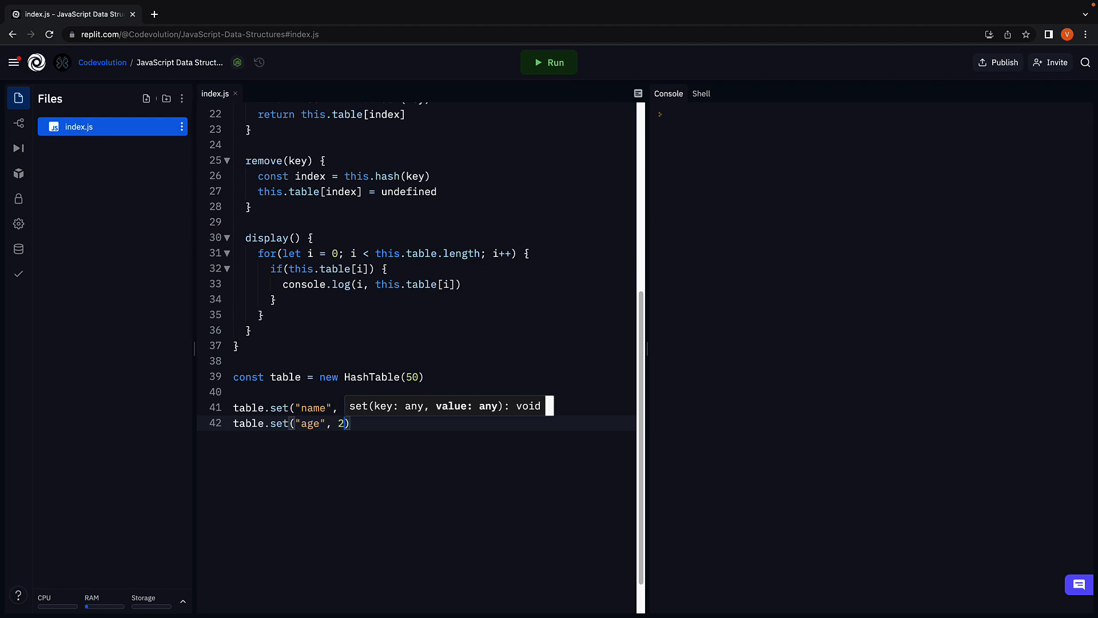
pyautogui.write('5')
pyautogui.press('Return')
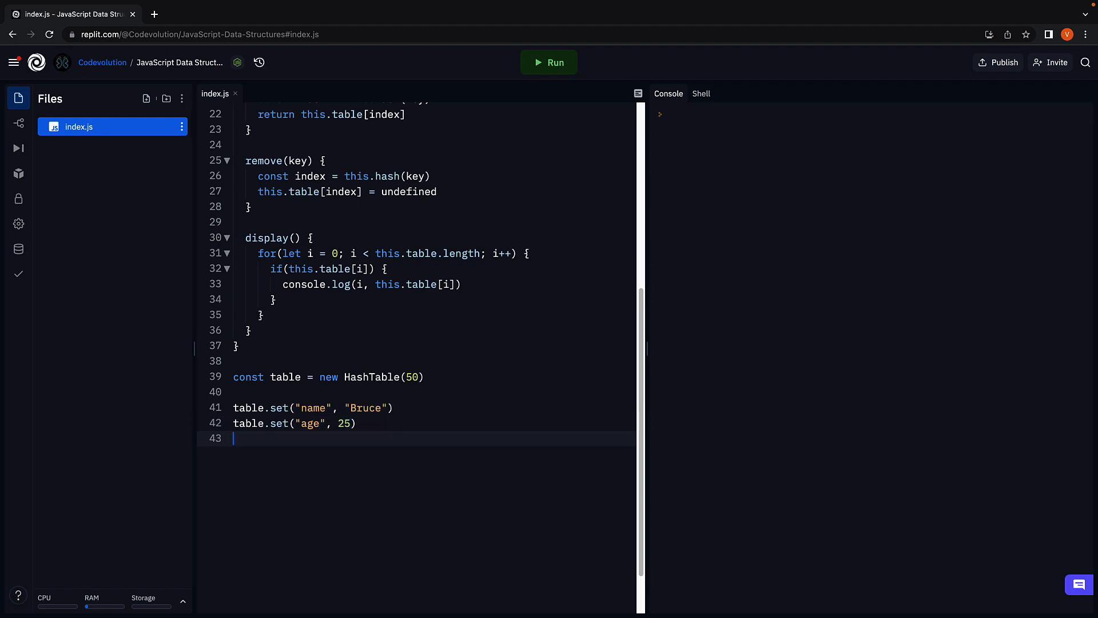
pyautogui.write('table.disp')
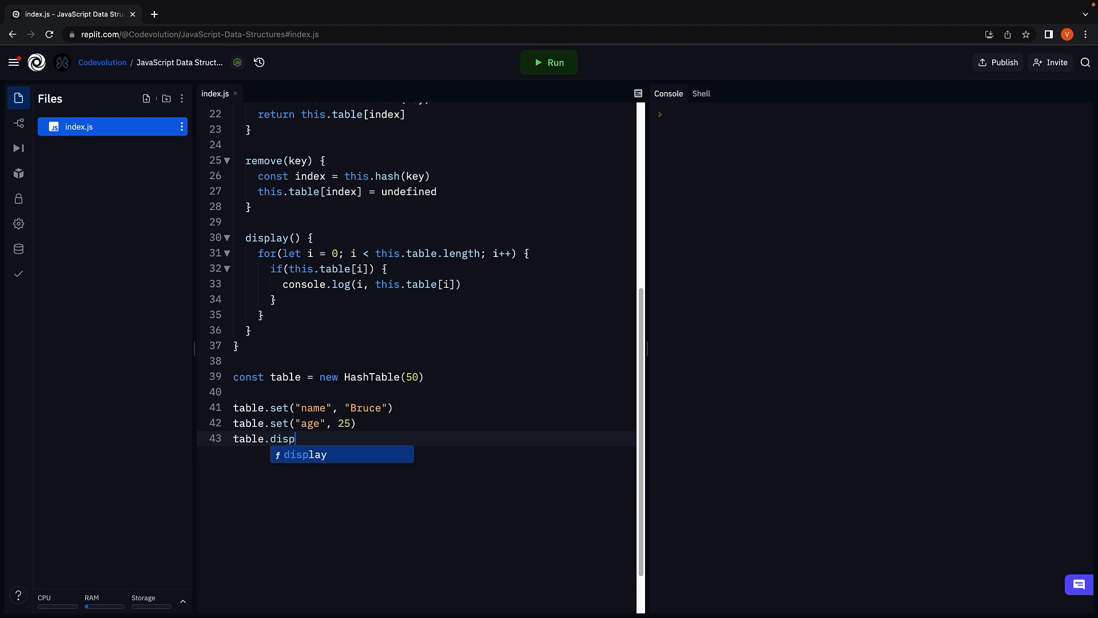
pyautogui.write('lay(')
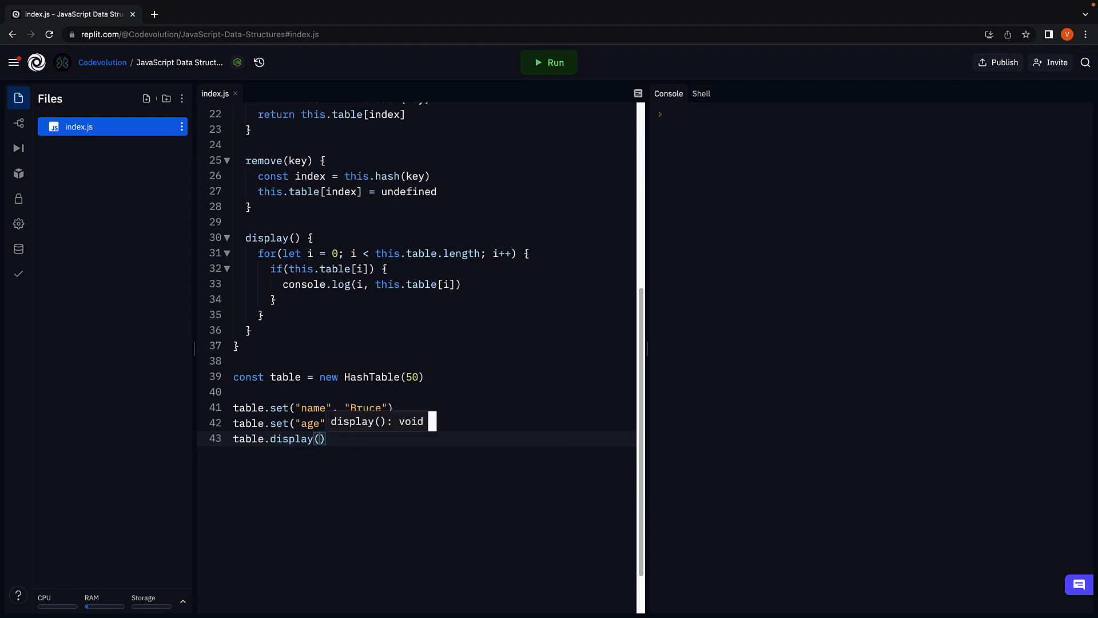
pyautogui.click(554, 73)
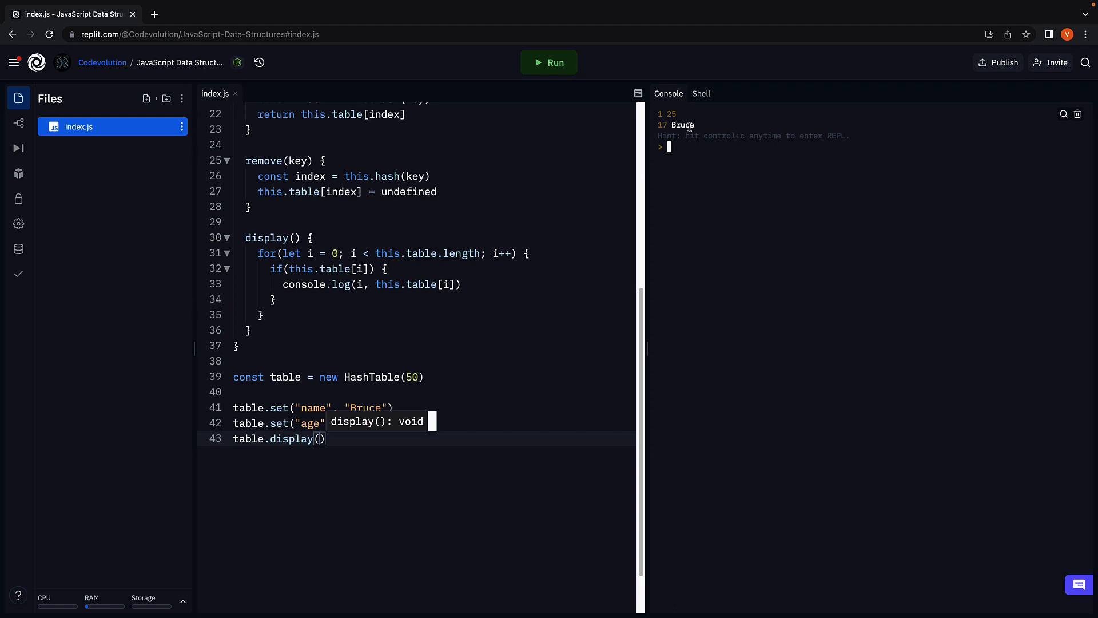
# Add console.log(table.get("name")) and run so the console also prints Bruce.
pyautogui.click(461, 458)
pyautogui.press('Return')
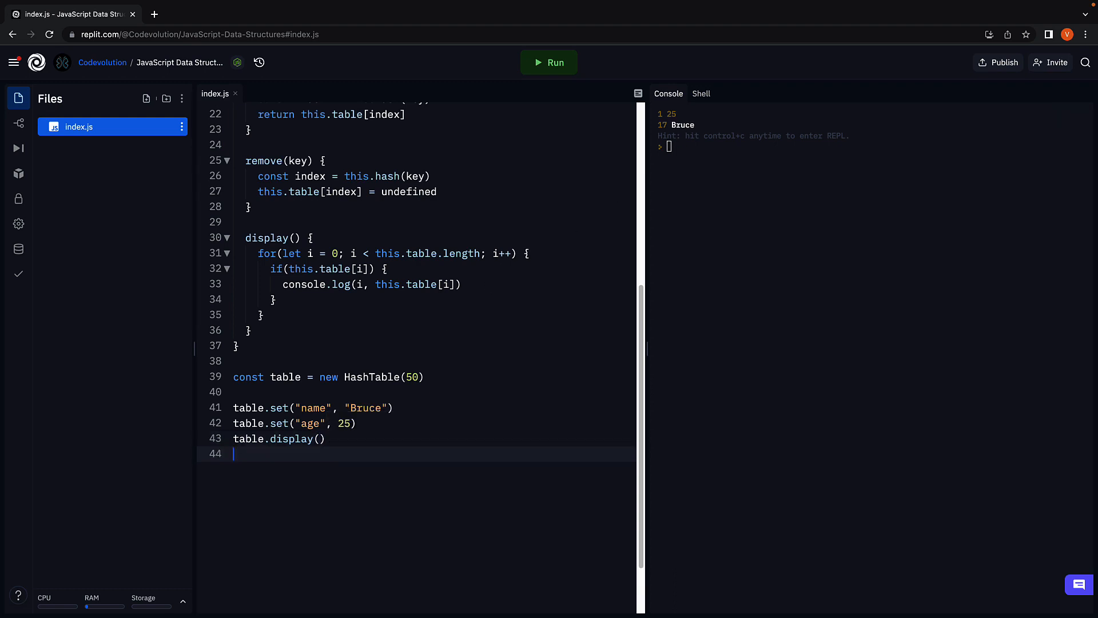
pyautogui.press('Return')
pyautogui.write('console.')
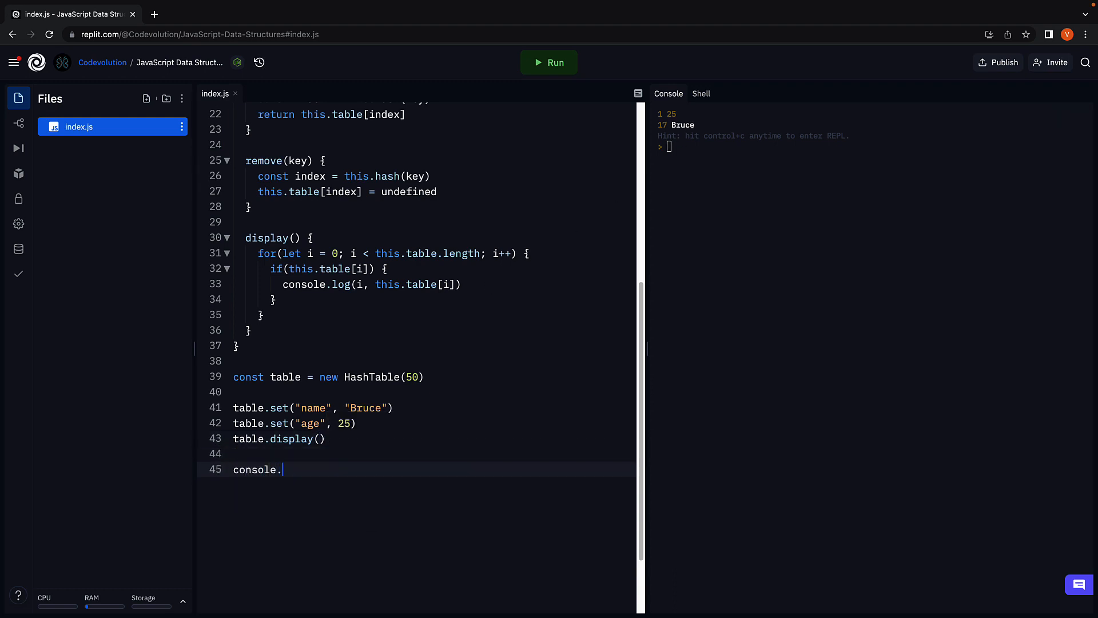
pyautogui.write('log(')
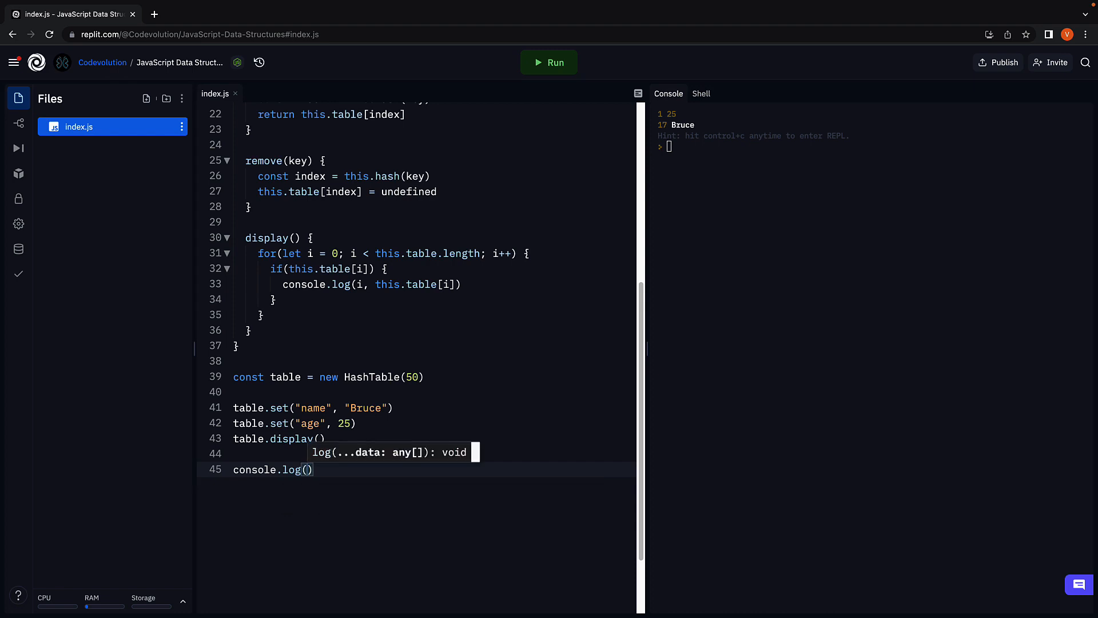
pyautogui.write('table.get("')
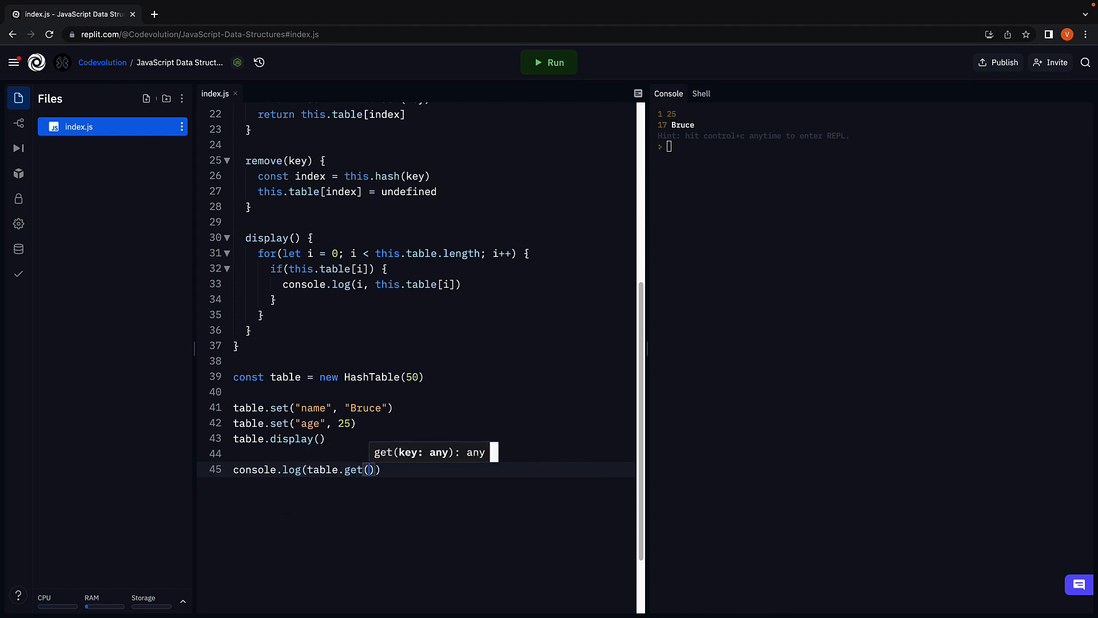
pyautogui.write('name"))')
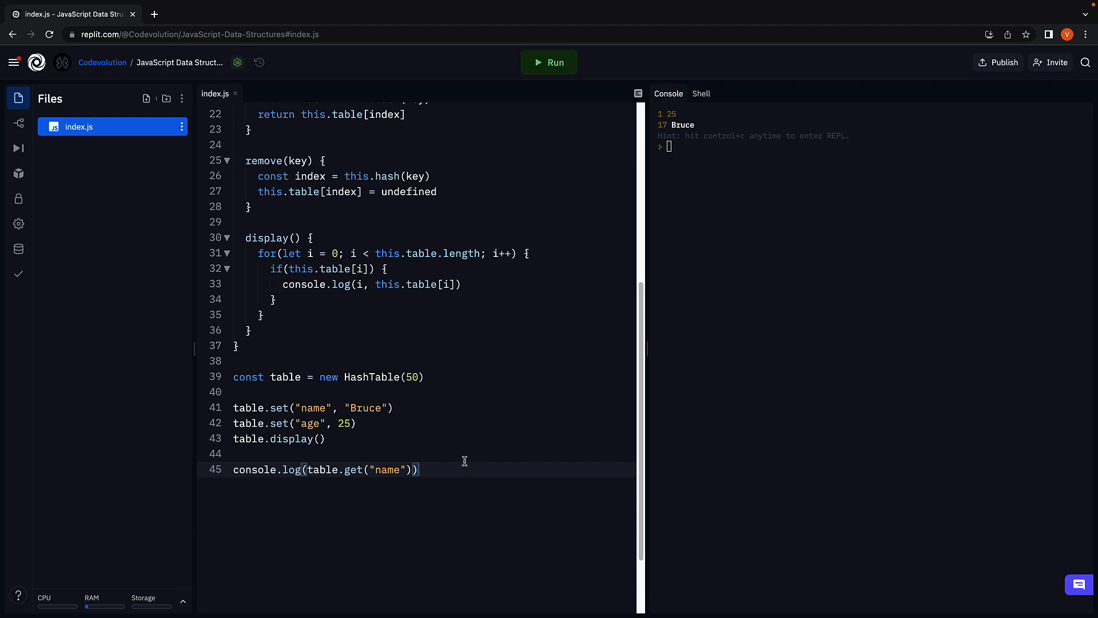
pyautogui.click(568, 77)
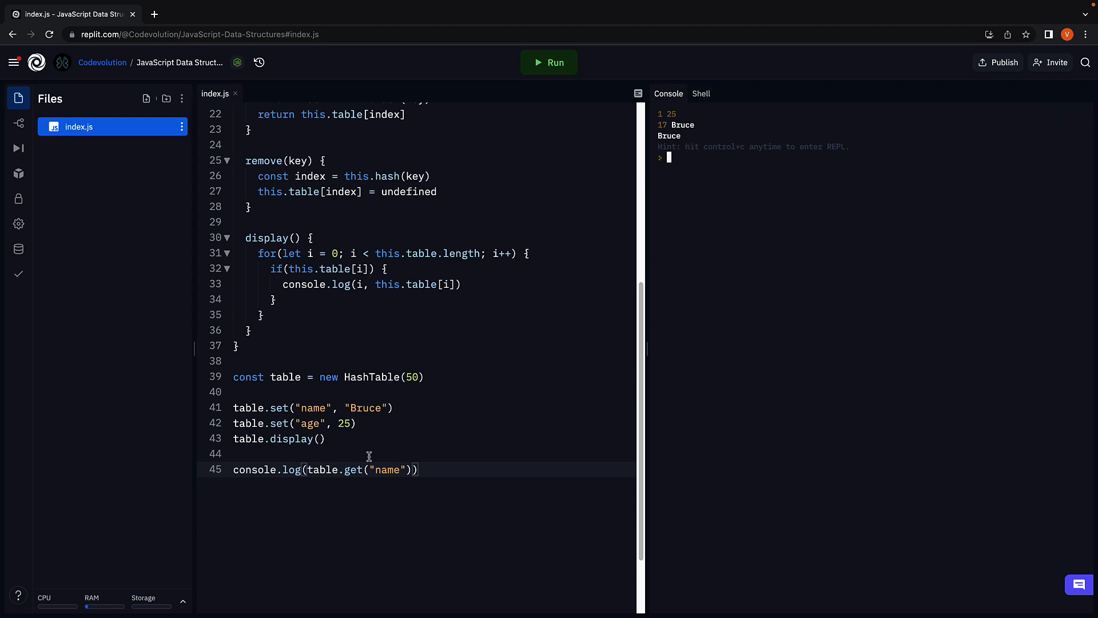
# Add table.remove("name") and a second table.display(), then run so the console ends with 1 25.
pyautogui.click(454, 502)
pyautogui.press('Return')
pyautogui.press('Return')
pyautogui.write('a')
pyautogui.press('BackSpace')
pyautogui.write('ta')
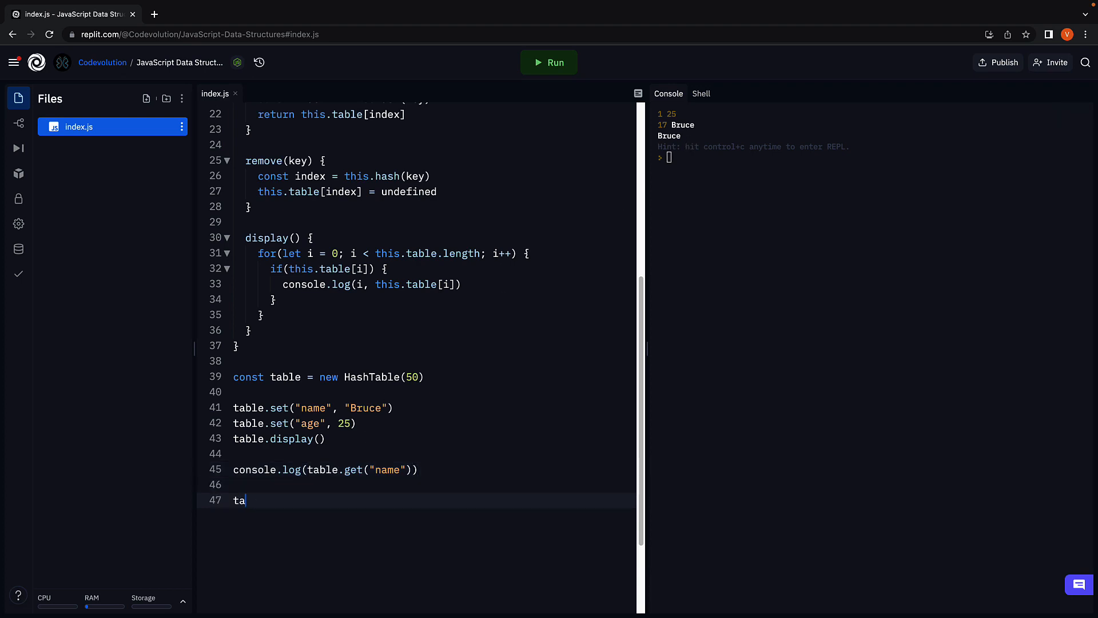
pyautogui.write('ble.')
pyautogui.write('remove("nam')
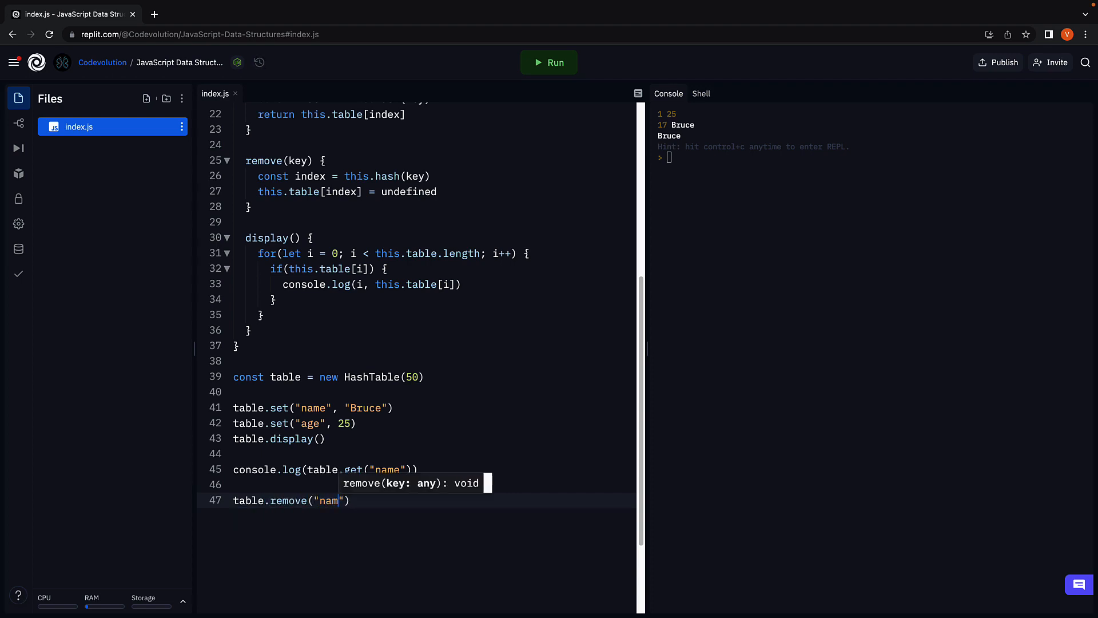
pyautogui.write('e")')
pyautogui.press('Return')
pyautogui.write('tabl')
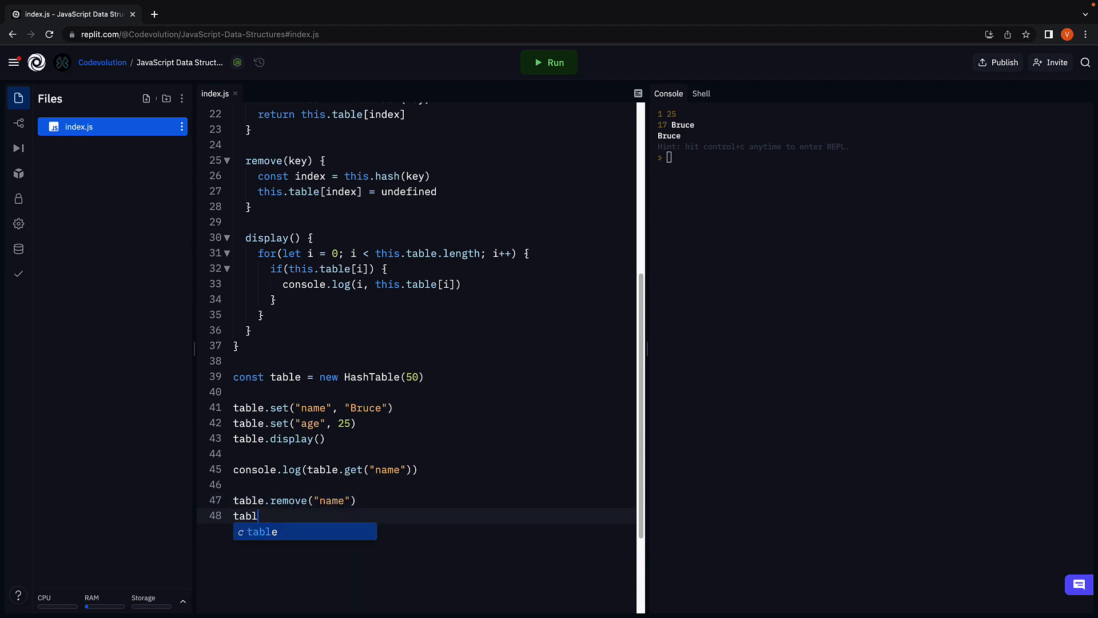
pyautogui.write('e.display(')
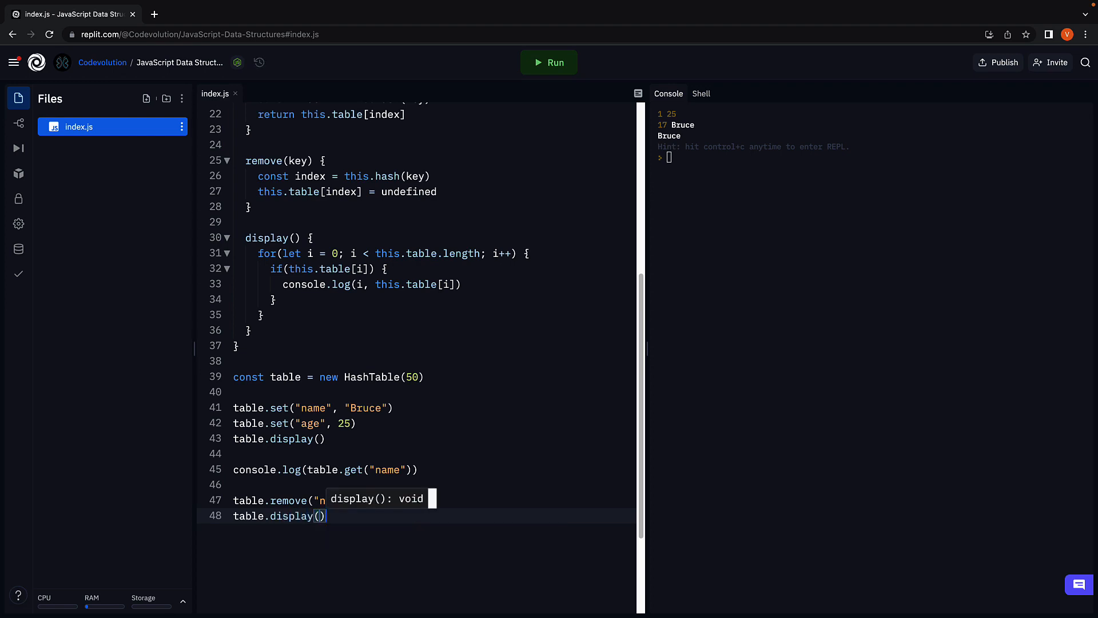
pyautogui.write(')')
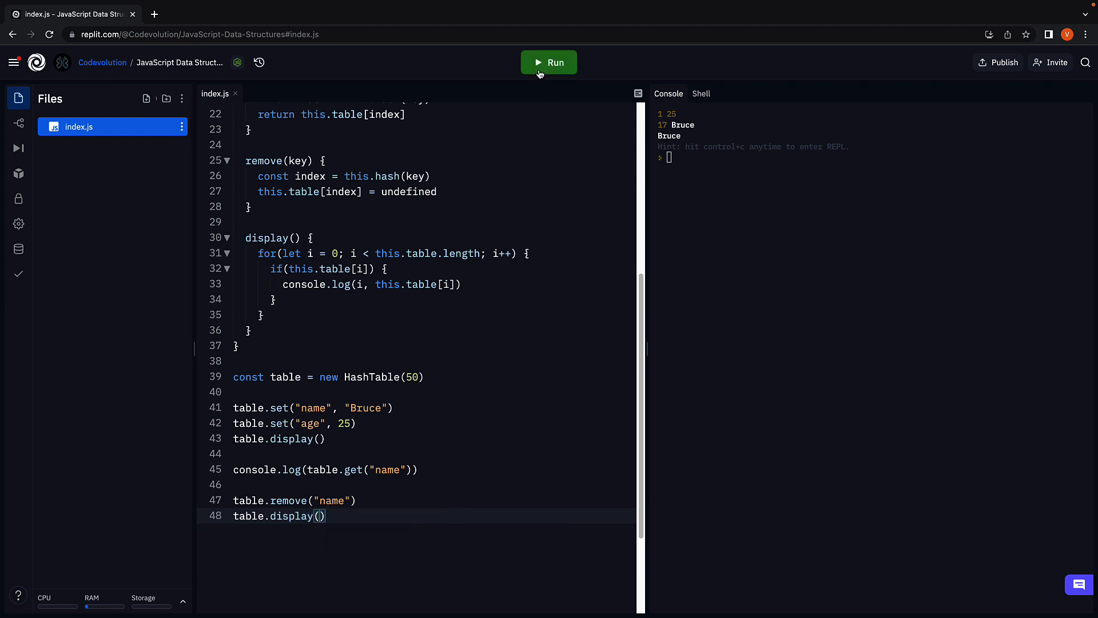
pyautogui.click(543, 70)
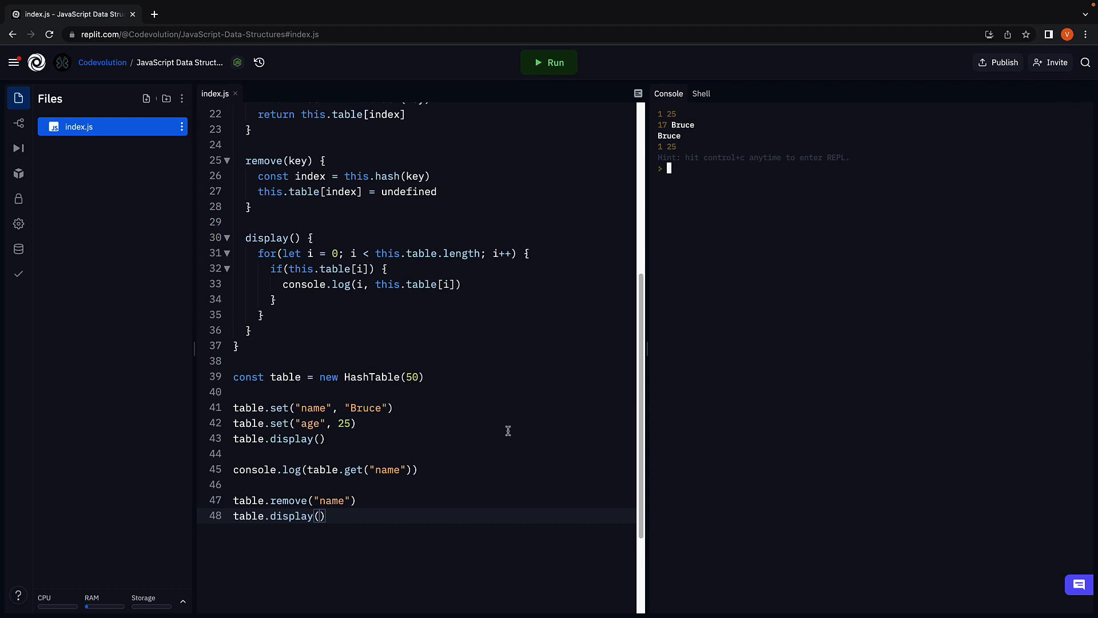
pyautogui.scroll(-1, 507, 431)
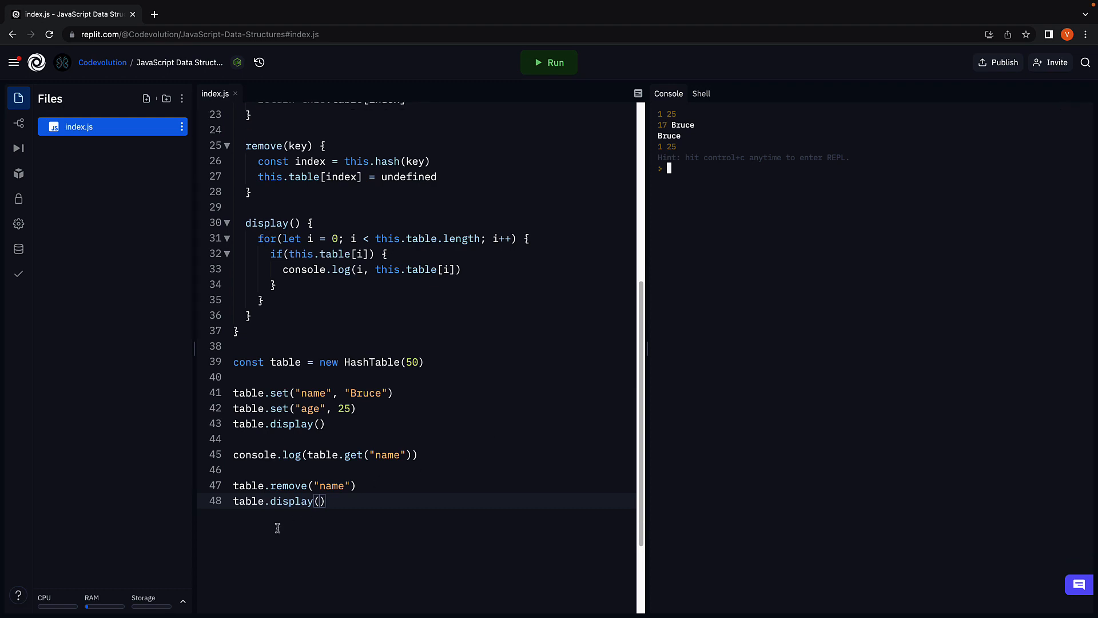
pyautogui.moveTo(289, 499)
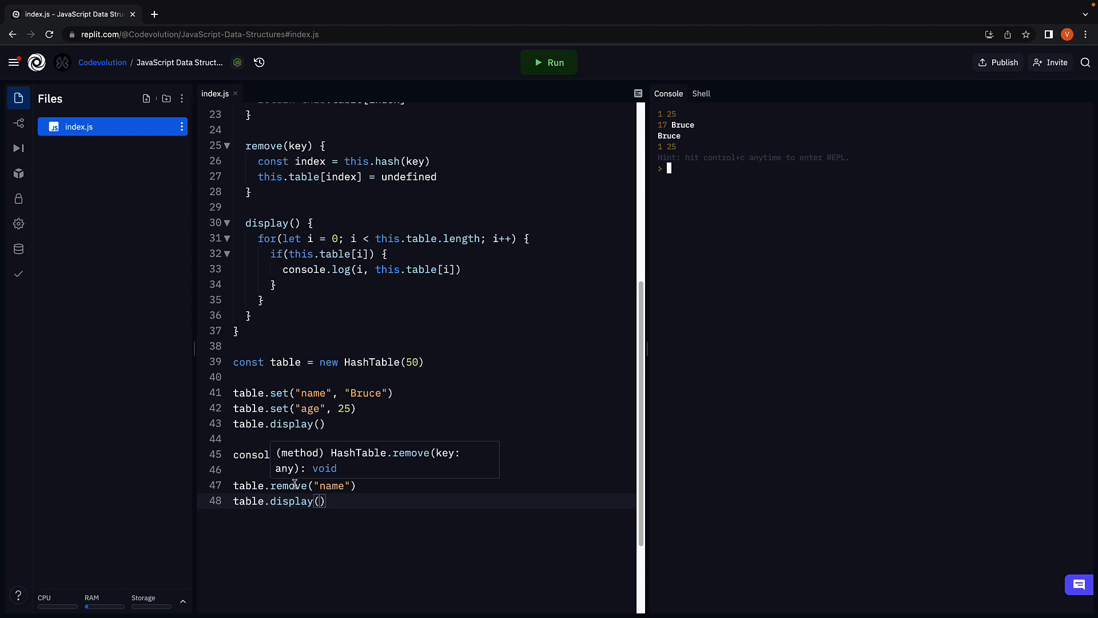
# Change line 47 to table.set("mane", "Clark") and run, so the console lists 1 25 and 17 Clark.
pyautogui.doubleClick(294, 484)
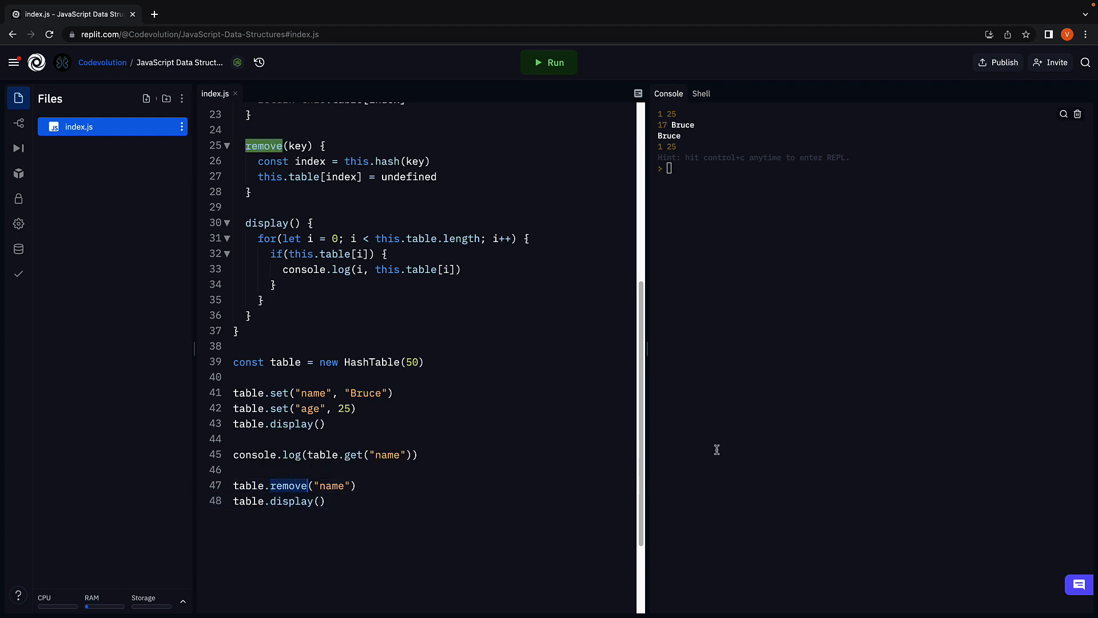
pyautogui.write('set')
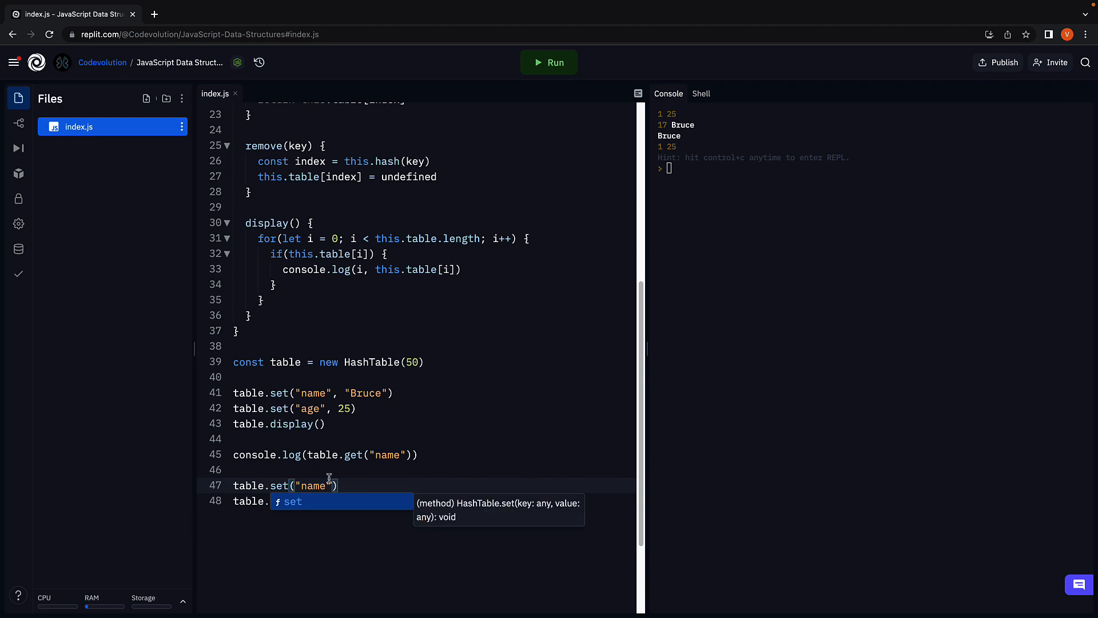
pyautogui.press('Right')
pyautogui.press('Right')
pyautogui.hotkey('ctrl', 'shift', 'Right')
pyautogui.write('mane"')
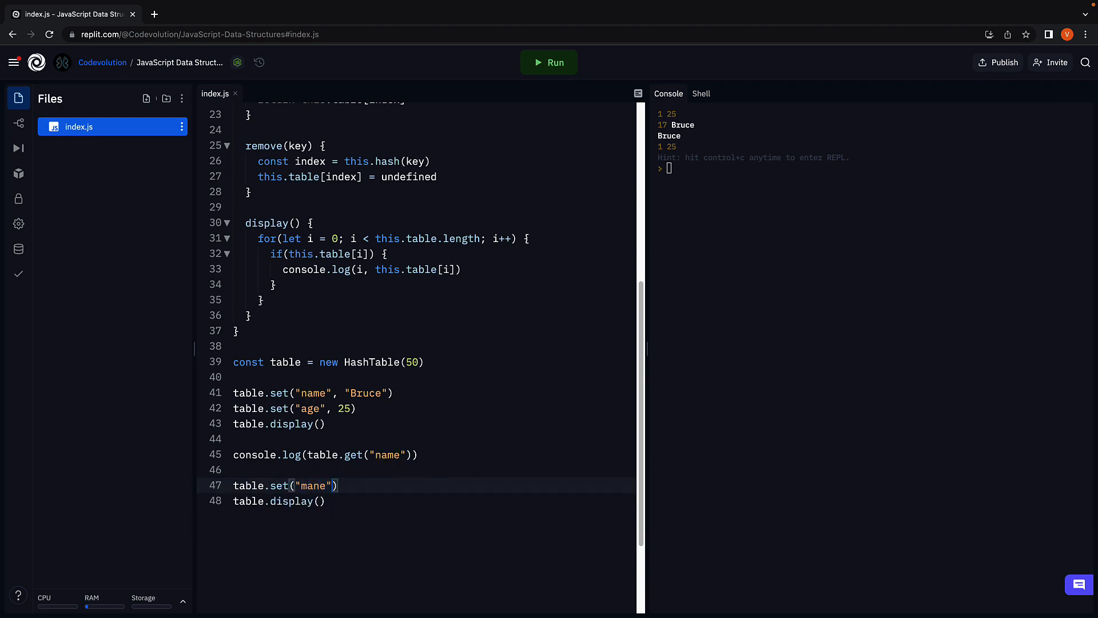
pyautogui.write(', "')
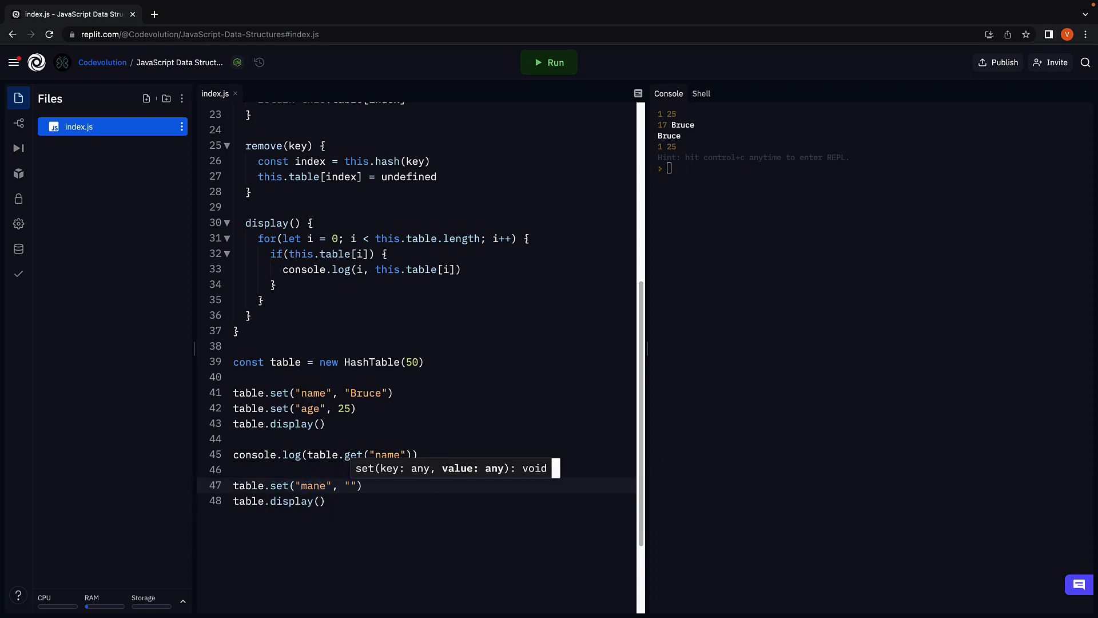
pyautogui.write('Clark')
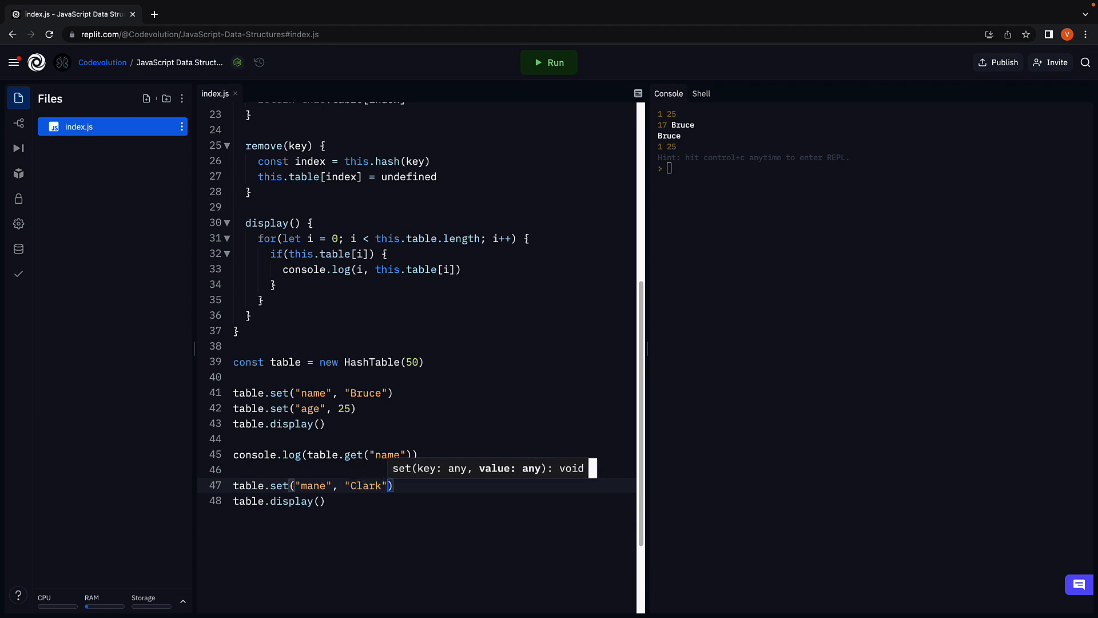
pyautogui.click(429, 524)
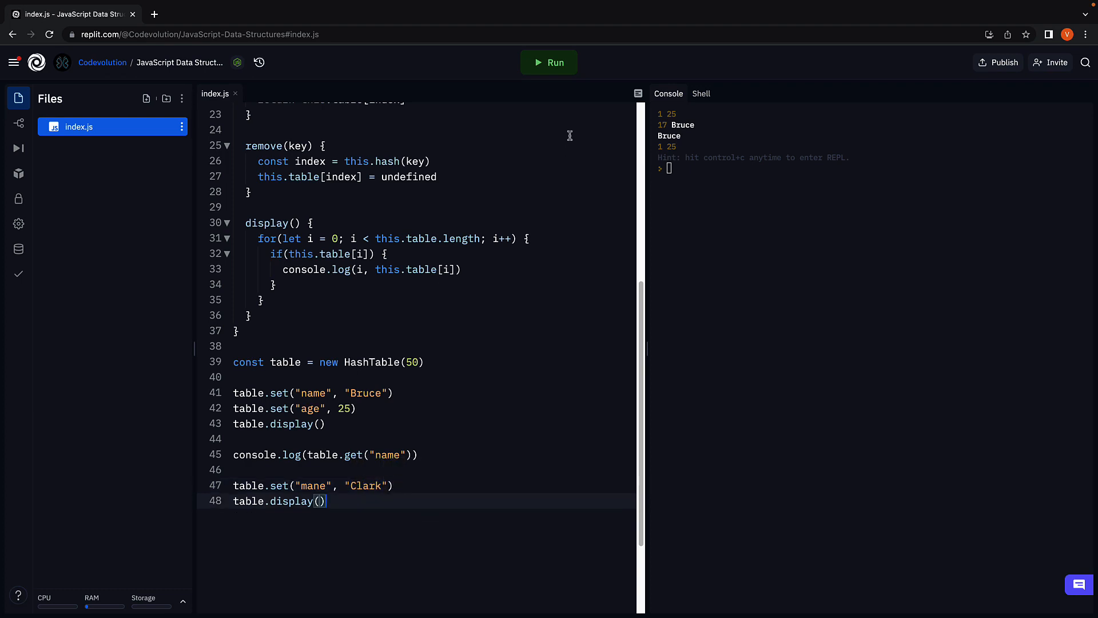
pyautogui.click(560, 59)
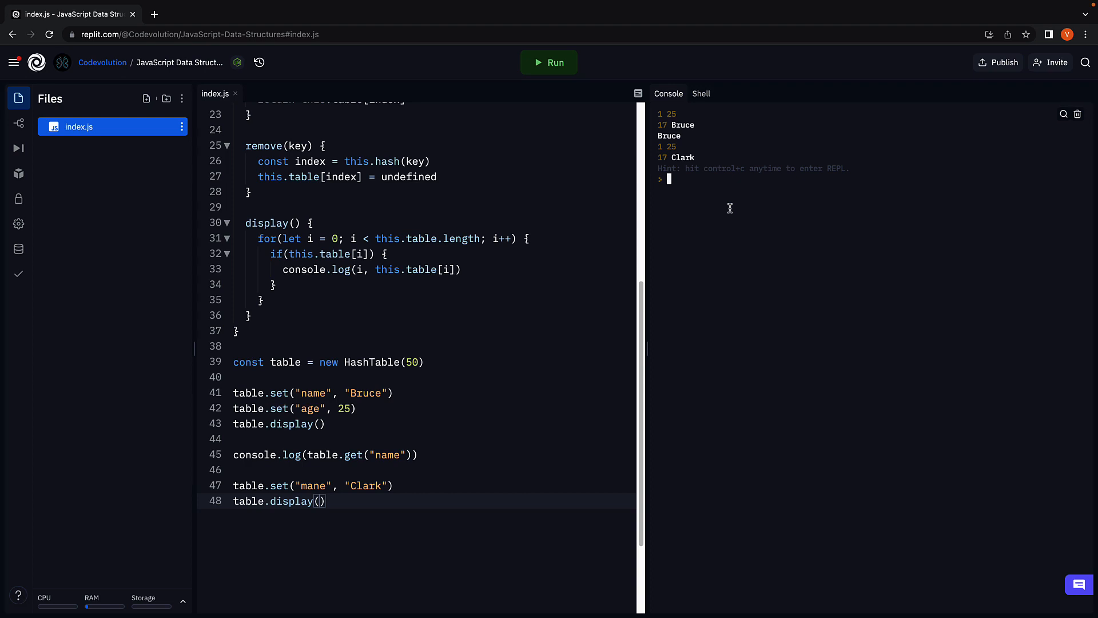
pyautogui.scroll(5, 487, 292)
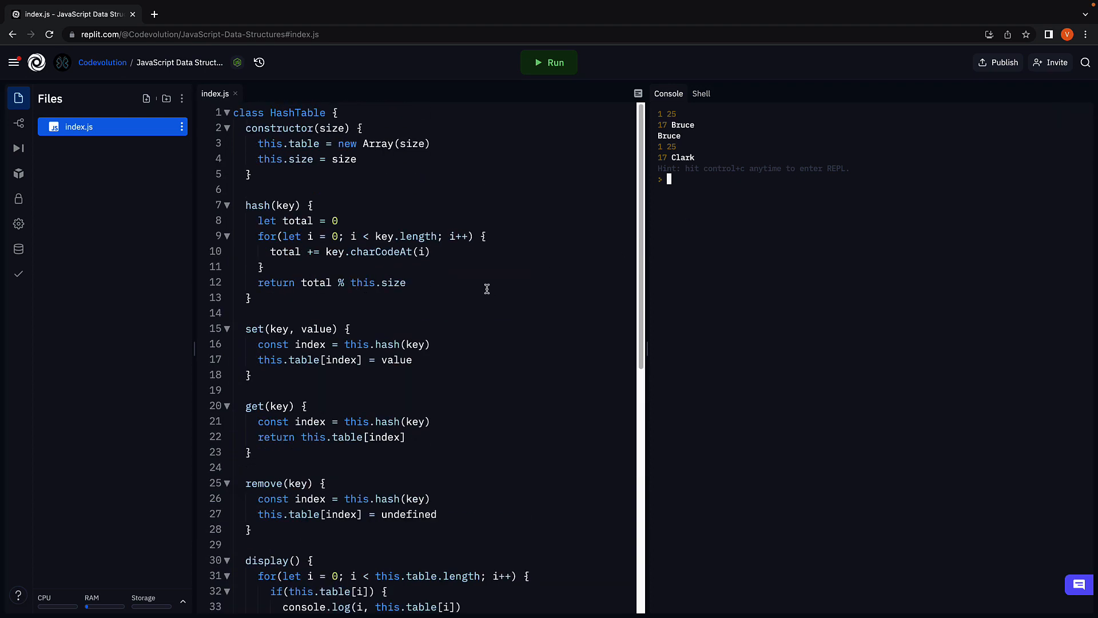
pyautogui.moveTo(277, 294); pyautogui.dragTo(234, 199)
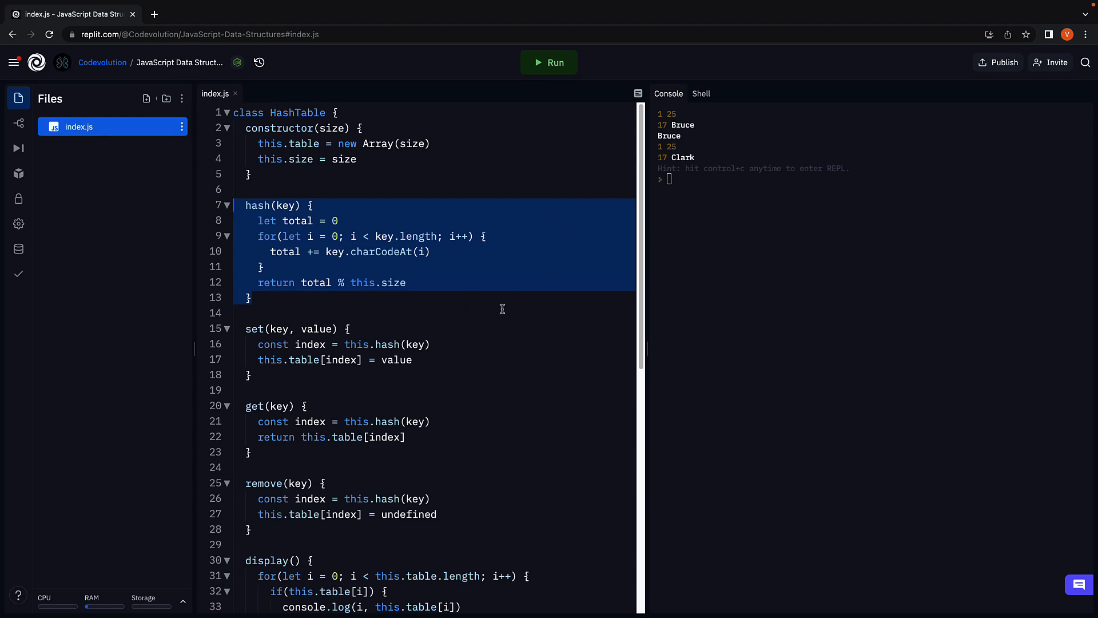
pyautogui.scroll(-5, 503, 306)
pyautogui.scroll(-4, 502, 308)
pyautogui.scroll(-2, 502, 310)
pyautogui.click(307, 412)
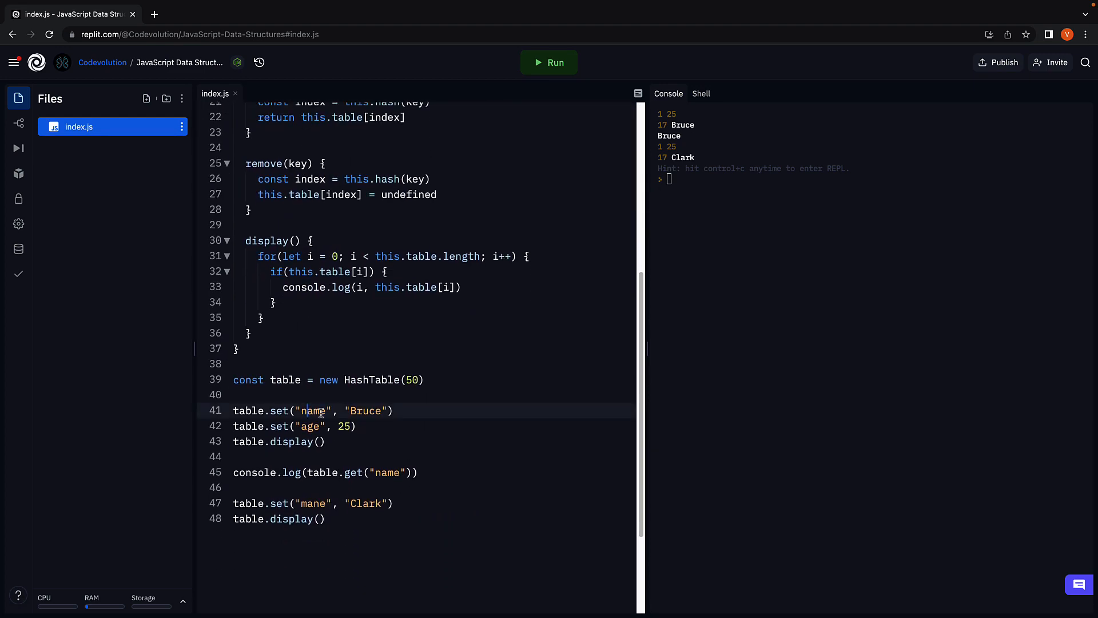
pyautogui.click(321, 503)
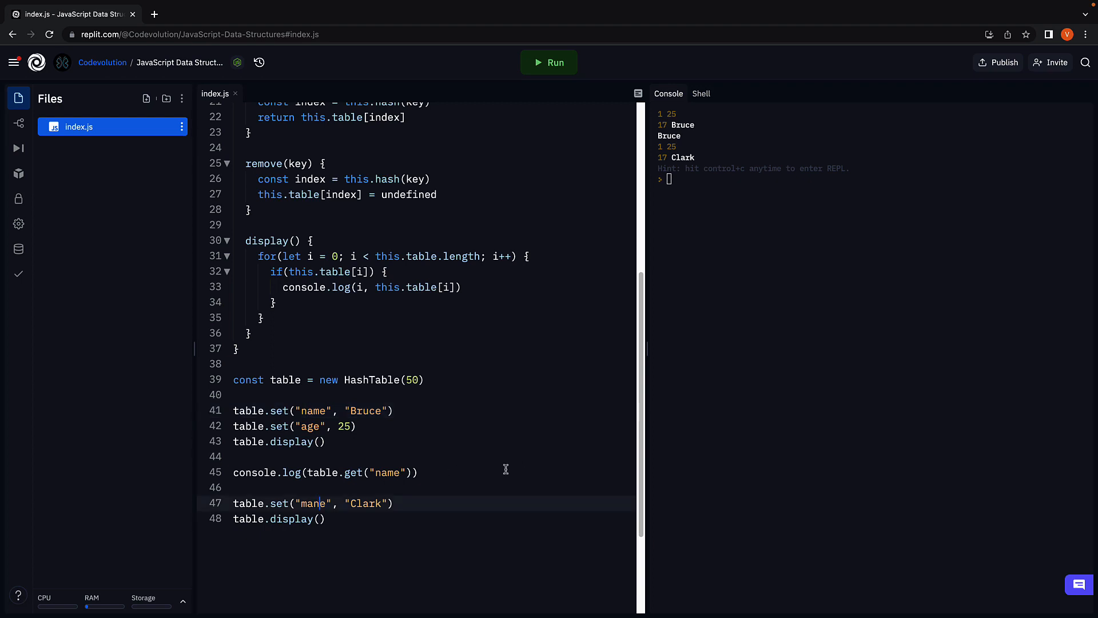
pyautogui.click(412, 506)
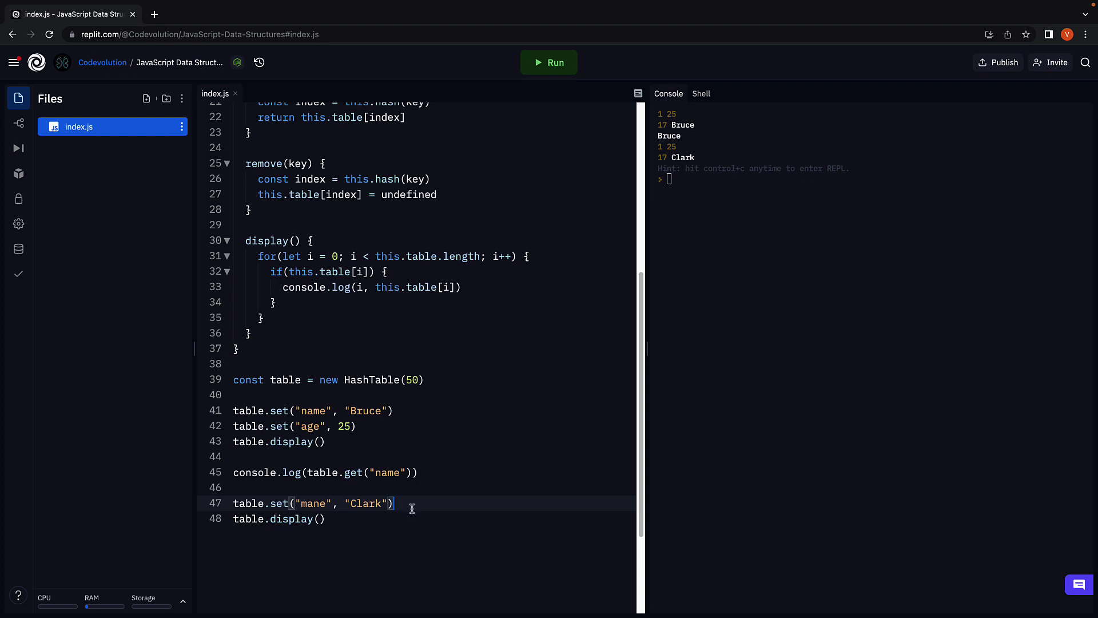
pyautogui.click(418, 411)
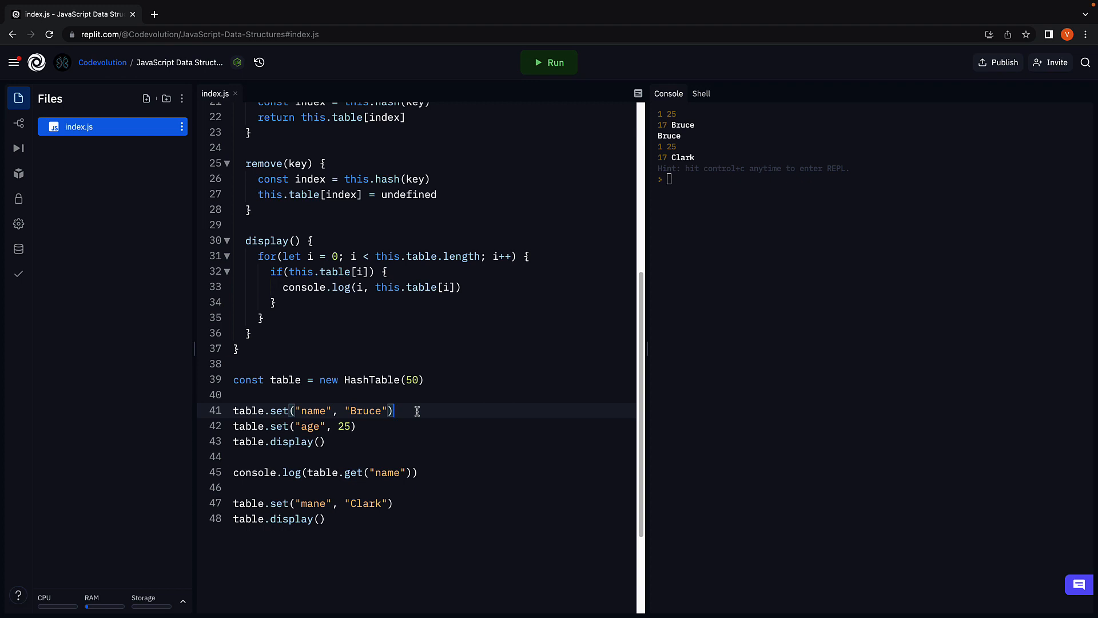